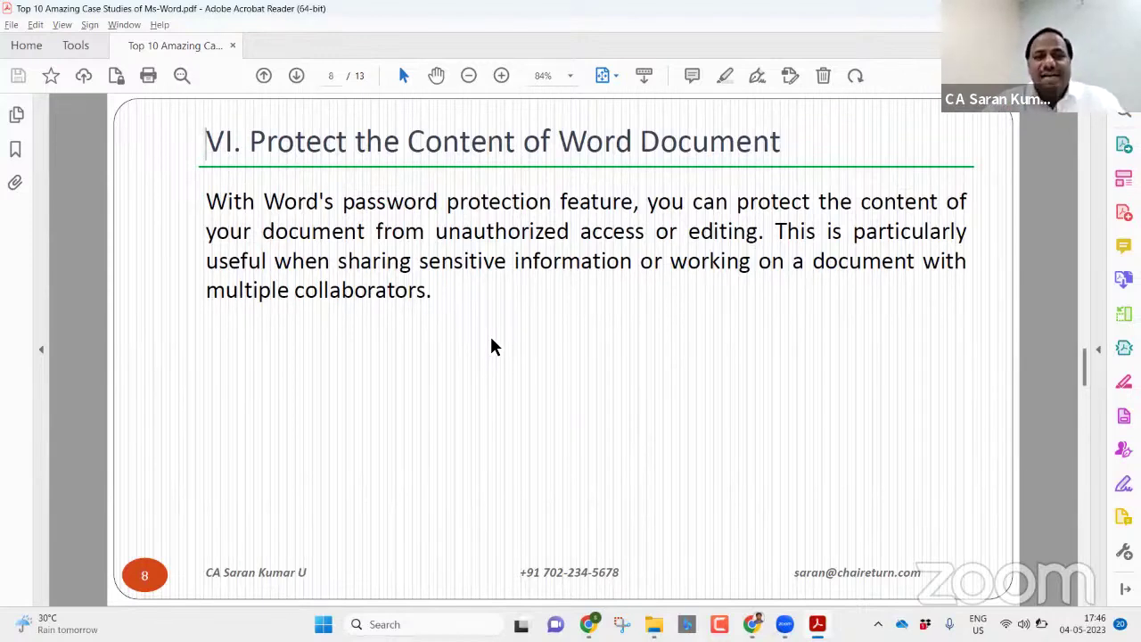
- Switch to Word and create a new blank document
key(super)
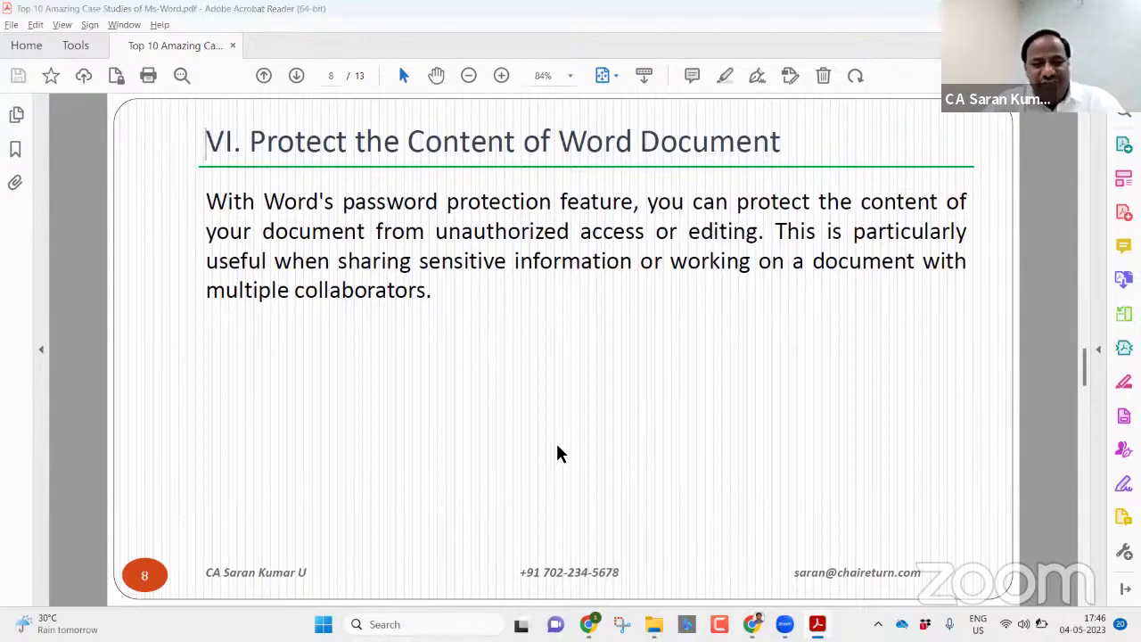
text(word)
key(Return)
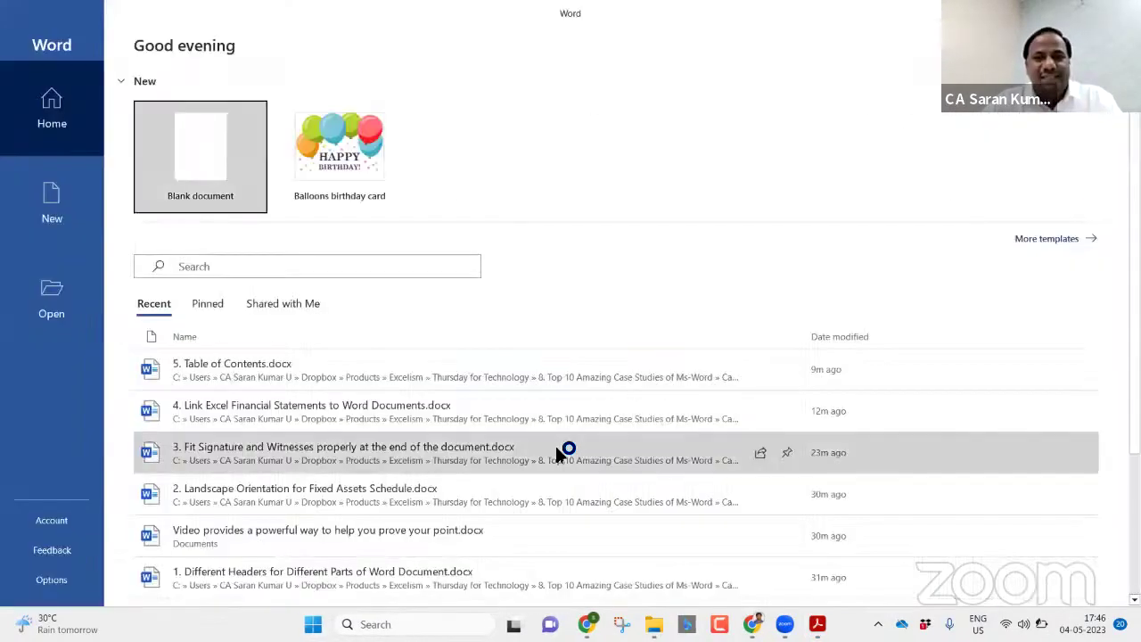
click(232, 148)
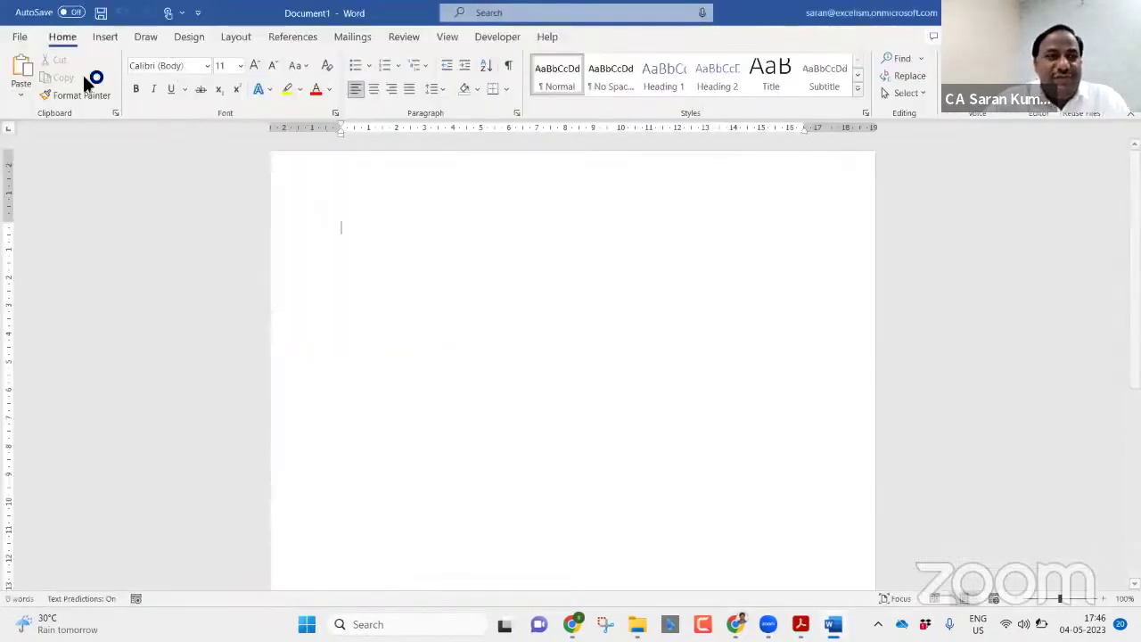
- Encrypt the blank document with a password, entering and confirming the password, and return to the page
click(22, 38)
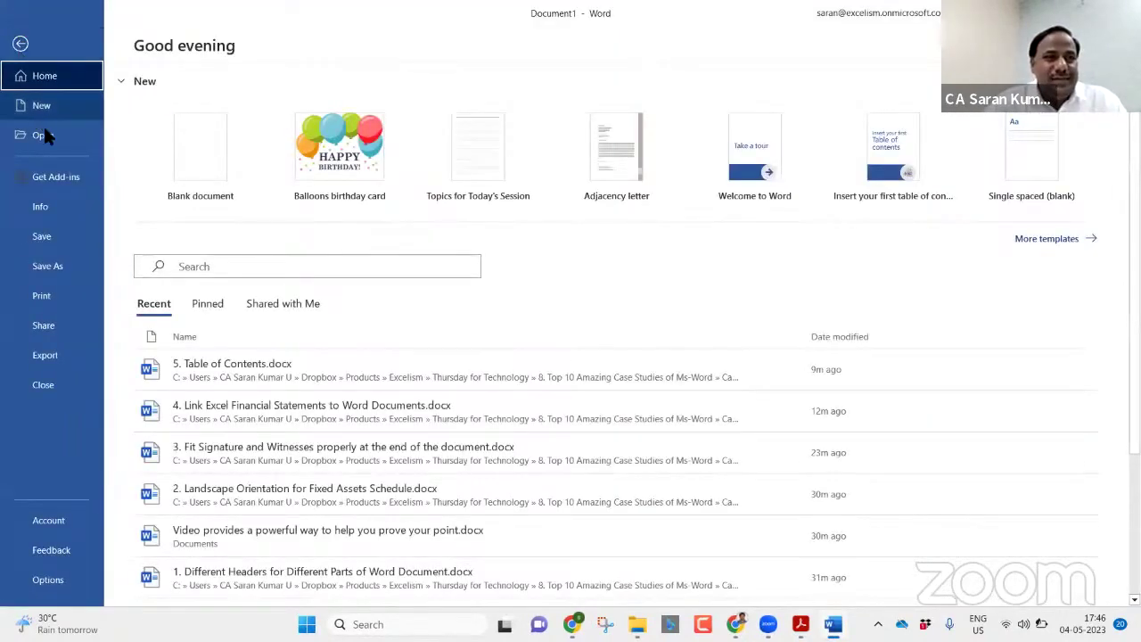
click(71, 212)
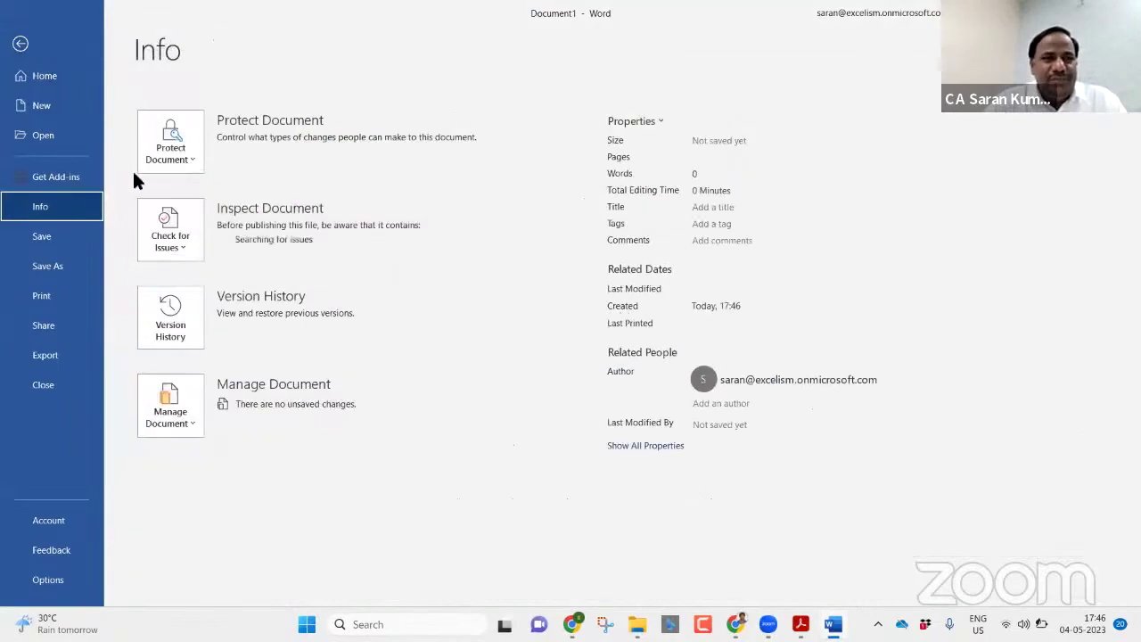
click(168, 162)
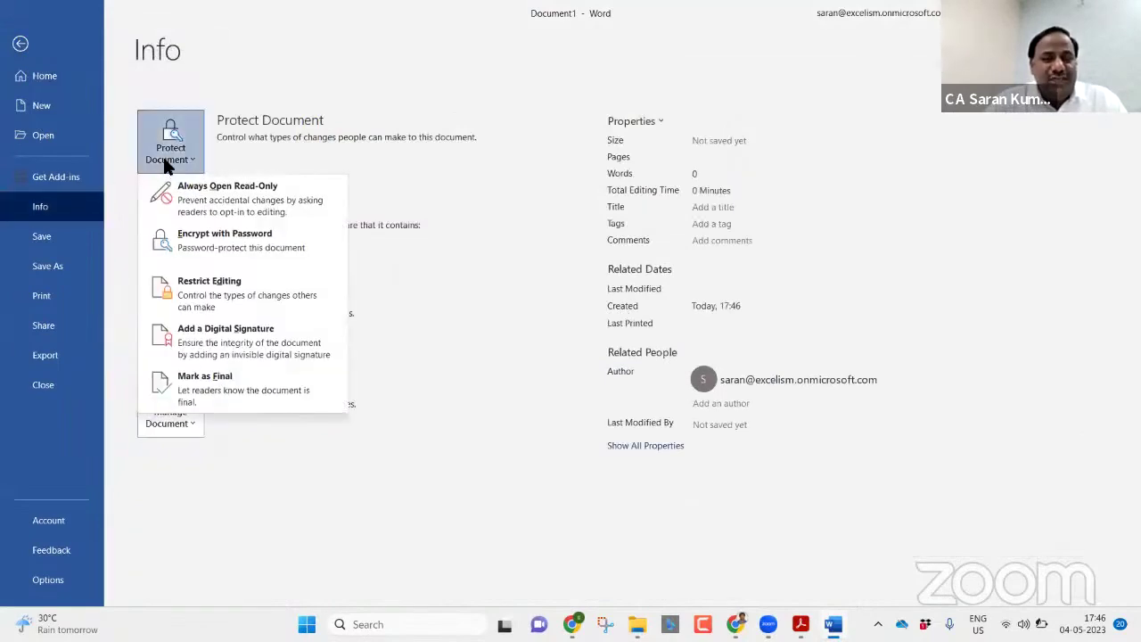
click(203, 248)
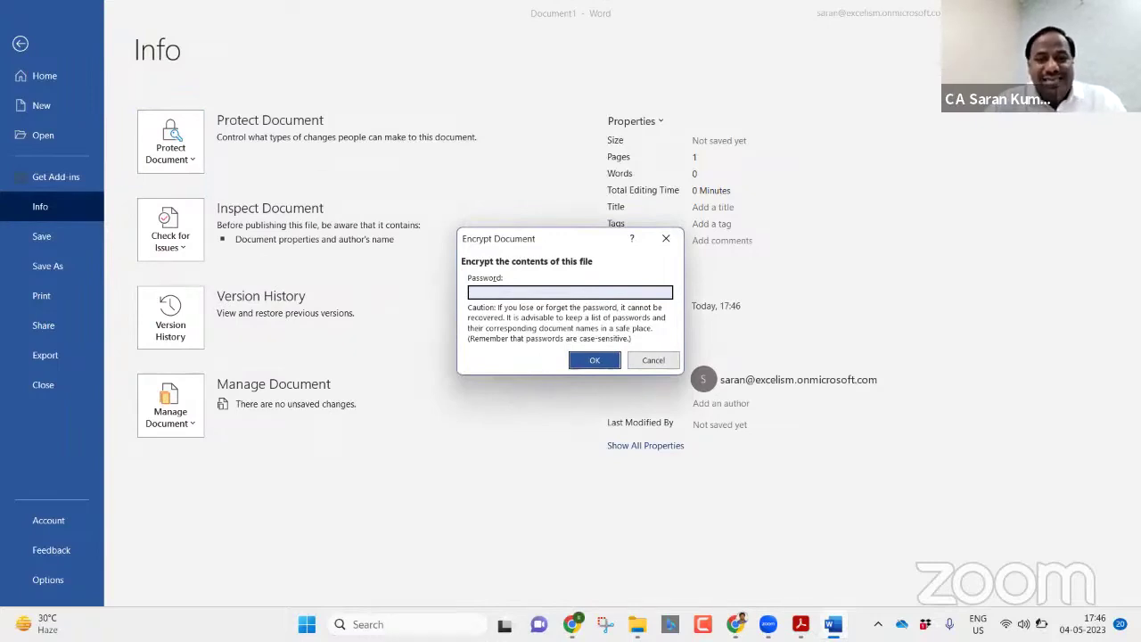
text(a)
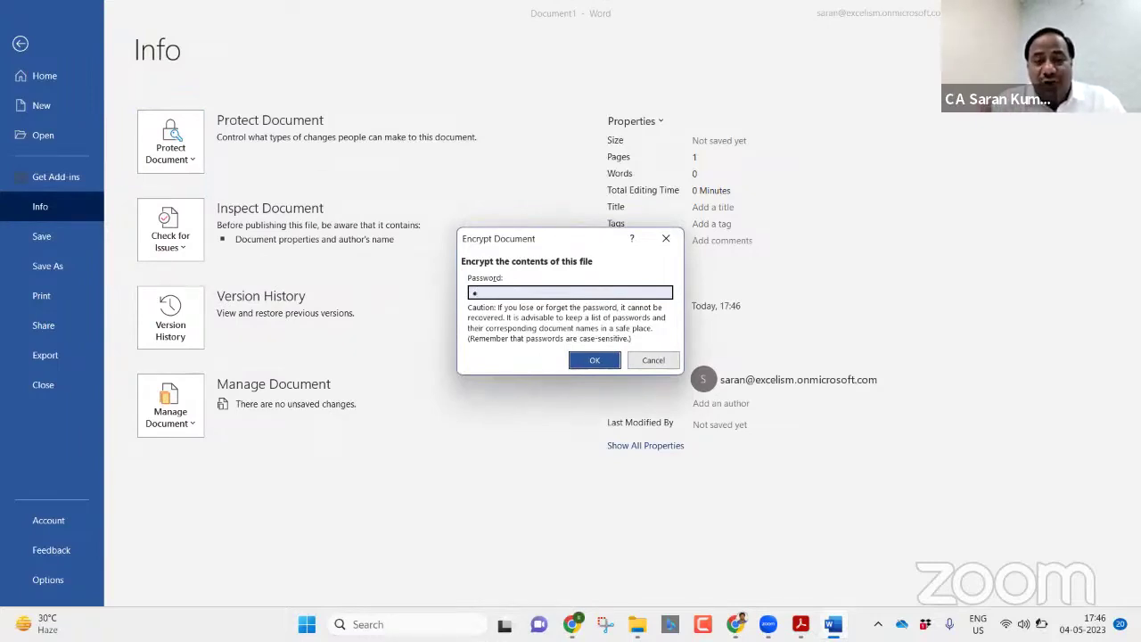
key(Return)
text(a)
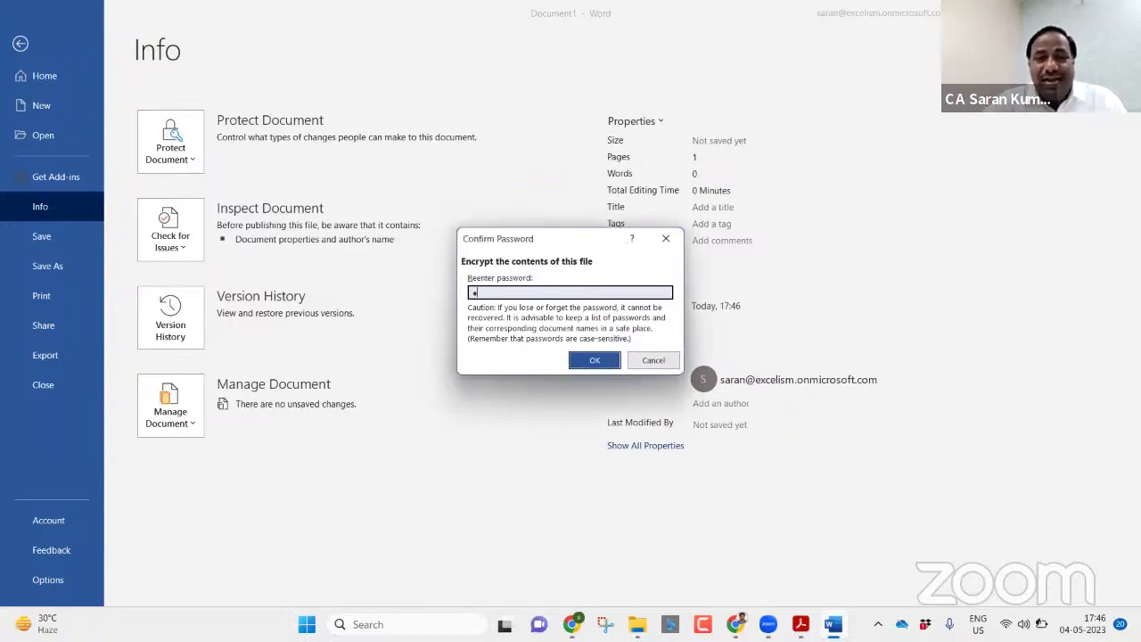
key(Return)
key(Escape)
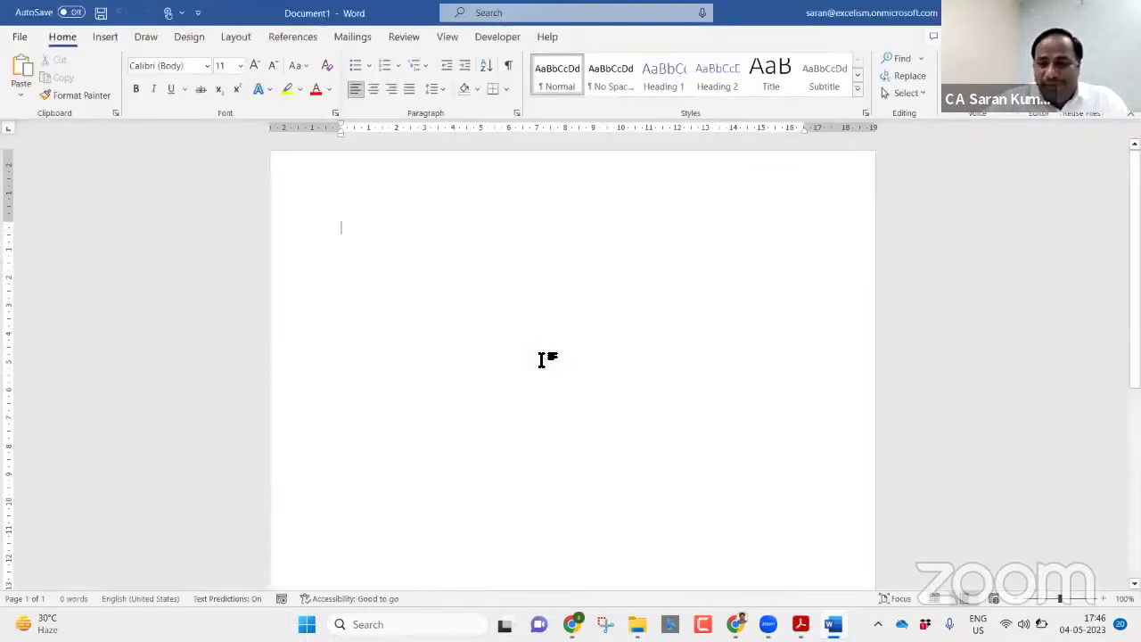
- Start saving the document under a new name and examine its password settings in General Options without changing them
key(F12)
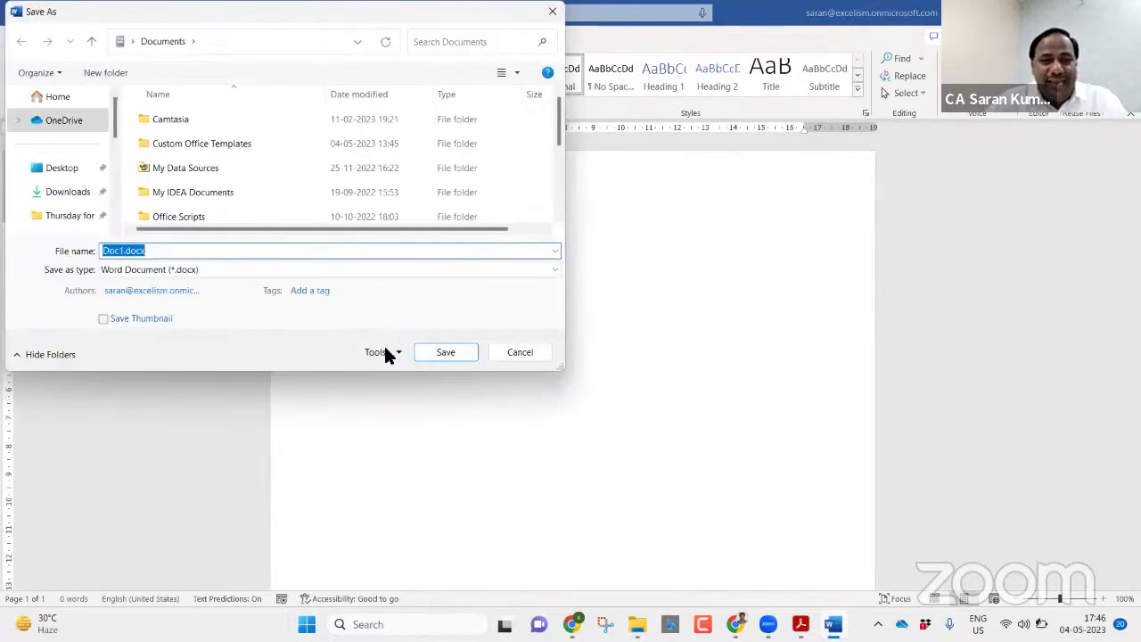
click(381, 352)
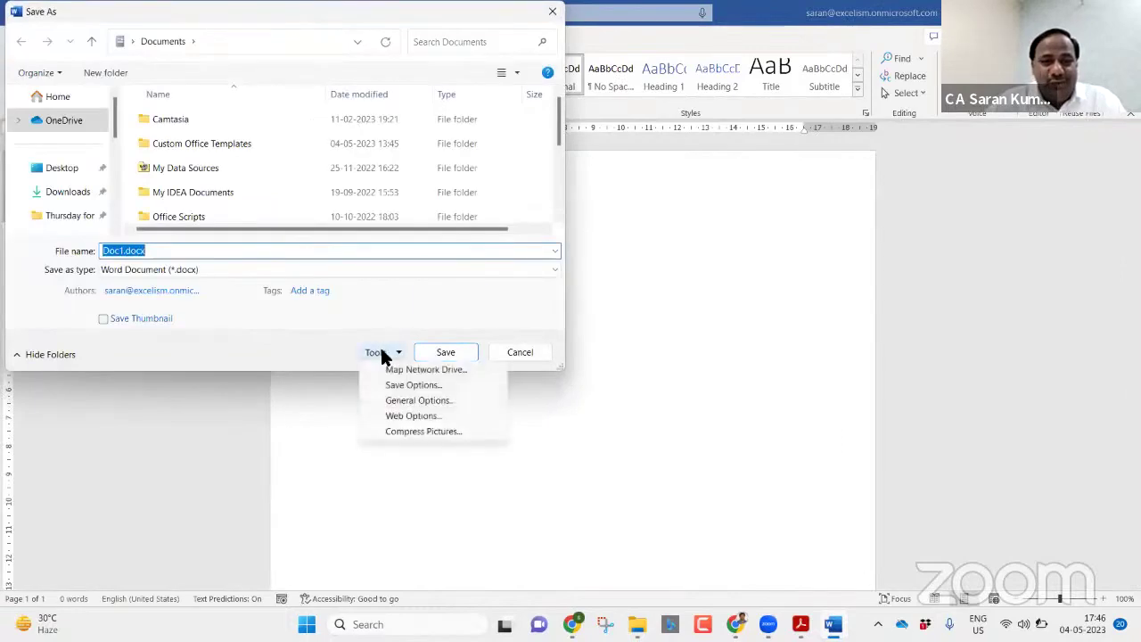
click(398, 400)
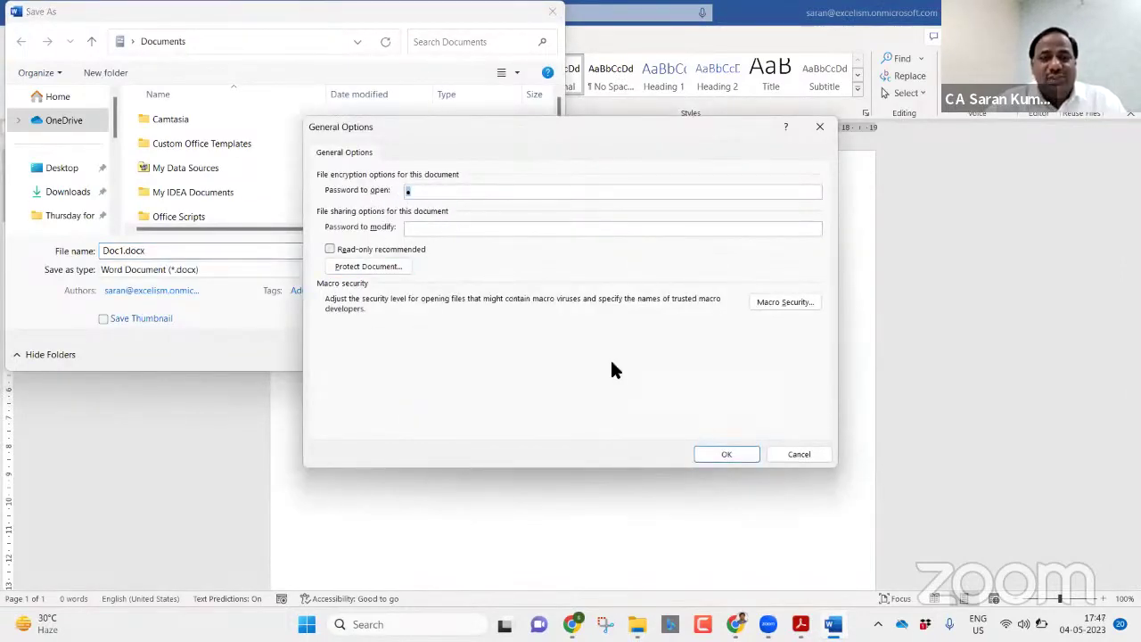
click(797, 453)
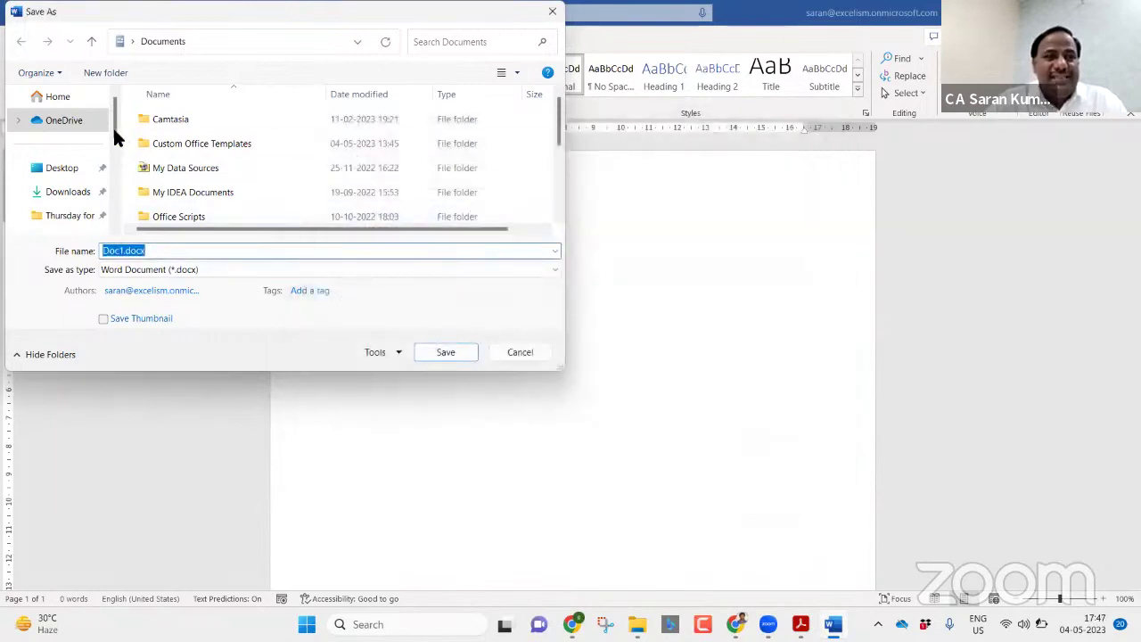
- Copy the path of the Case Studies folder from File Explorer and set it as the document's save location
key(alt+Tab)
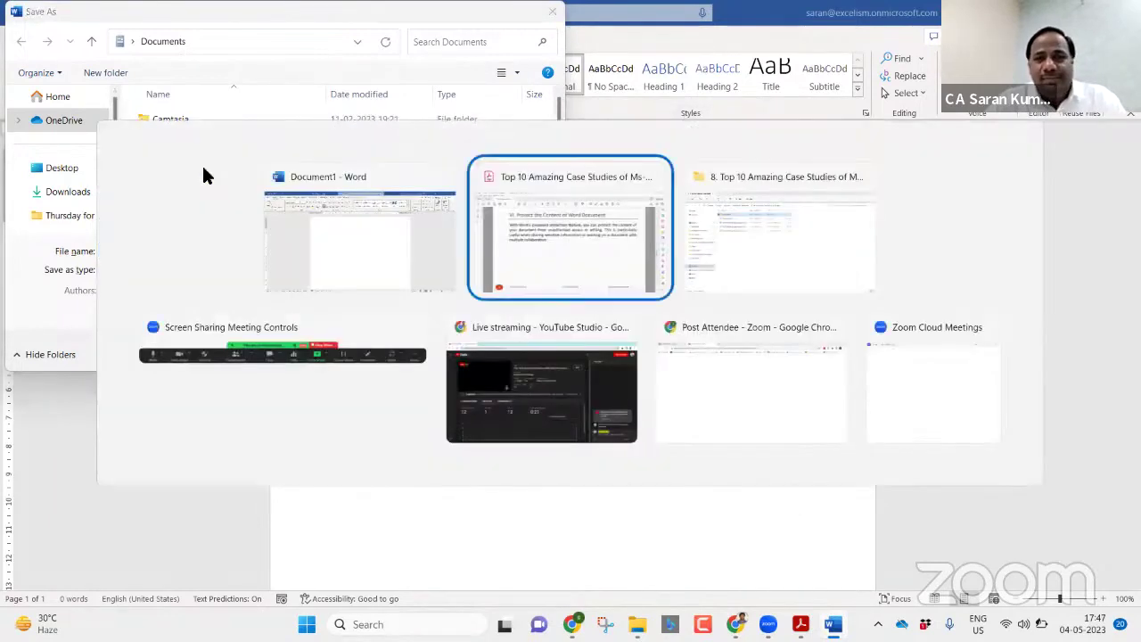
key(alt+Tab)
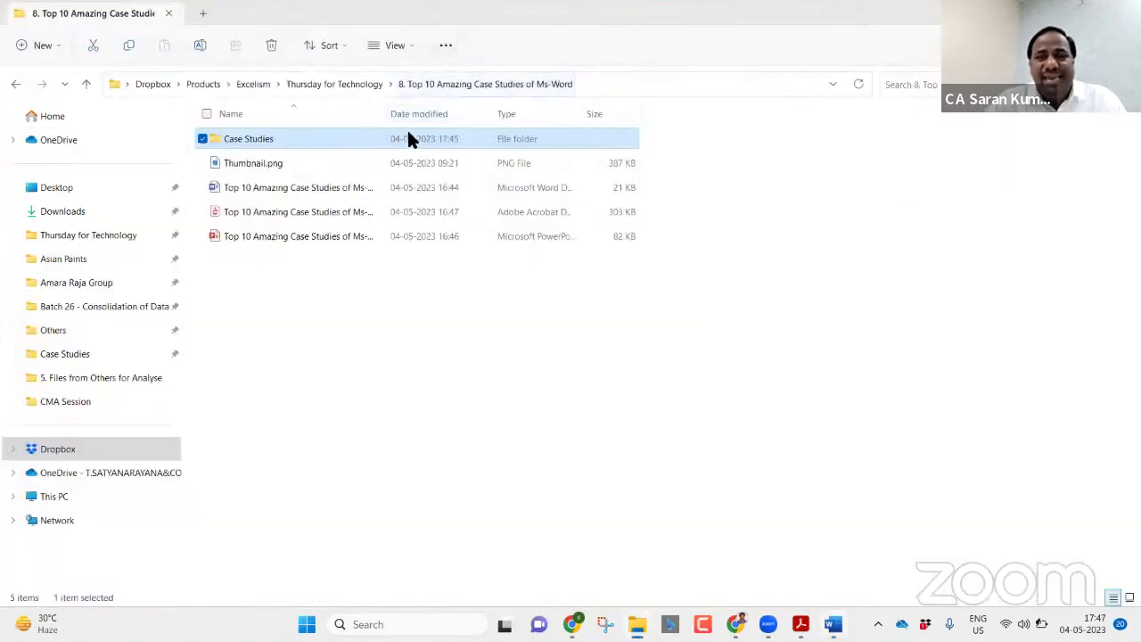
double_click(407, 131)
click(654, 89)
key(ctrl+c)
key(alt+Tab)
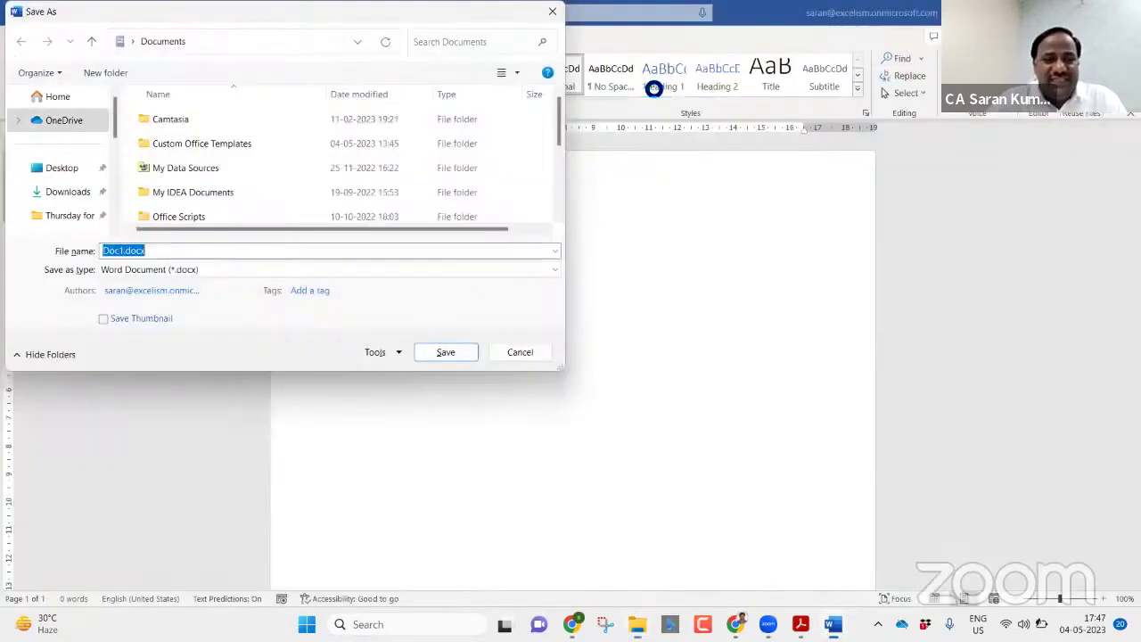
key(ctrl+v)
key(Return)
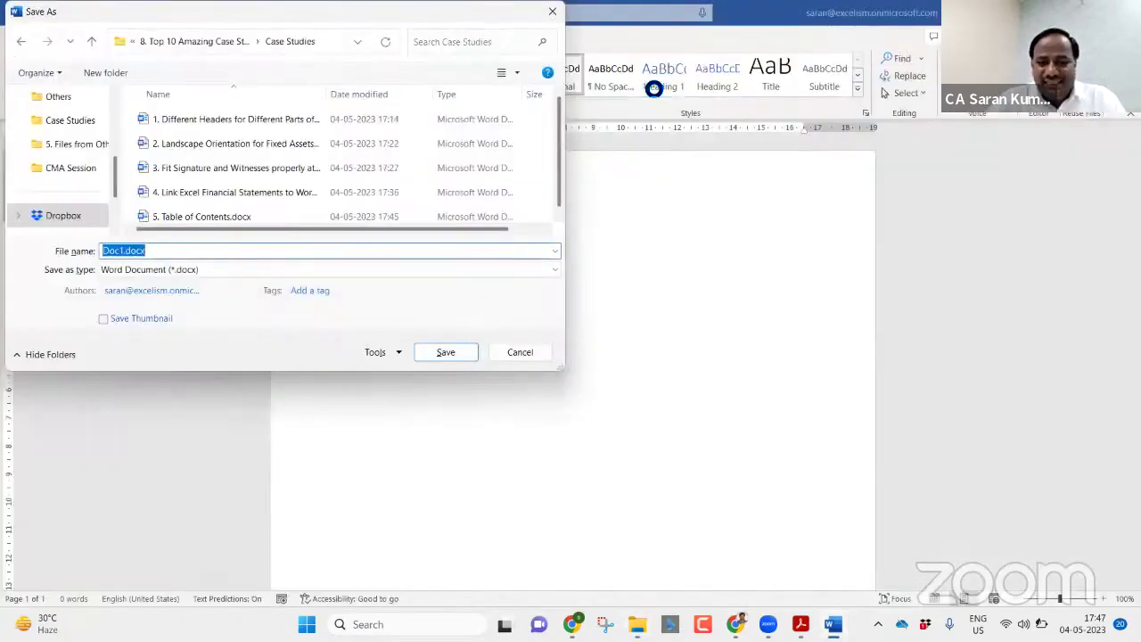
- Save the document as "6. Protection of Word" in the Case Studies folder and close it
text(6. Pr)
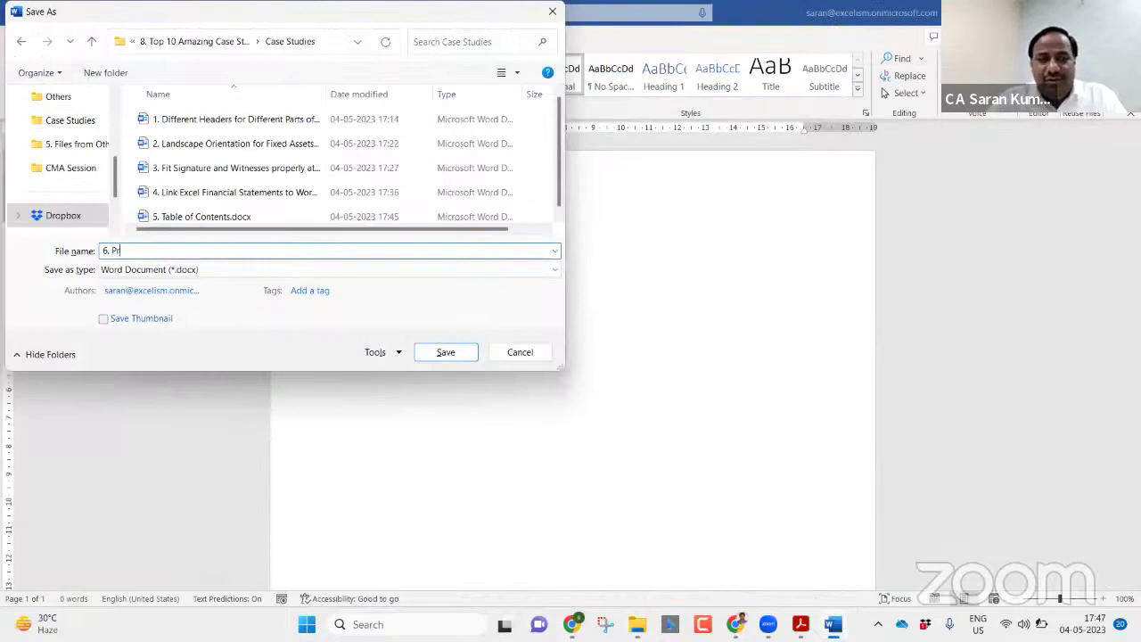
text(otection of Word)
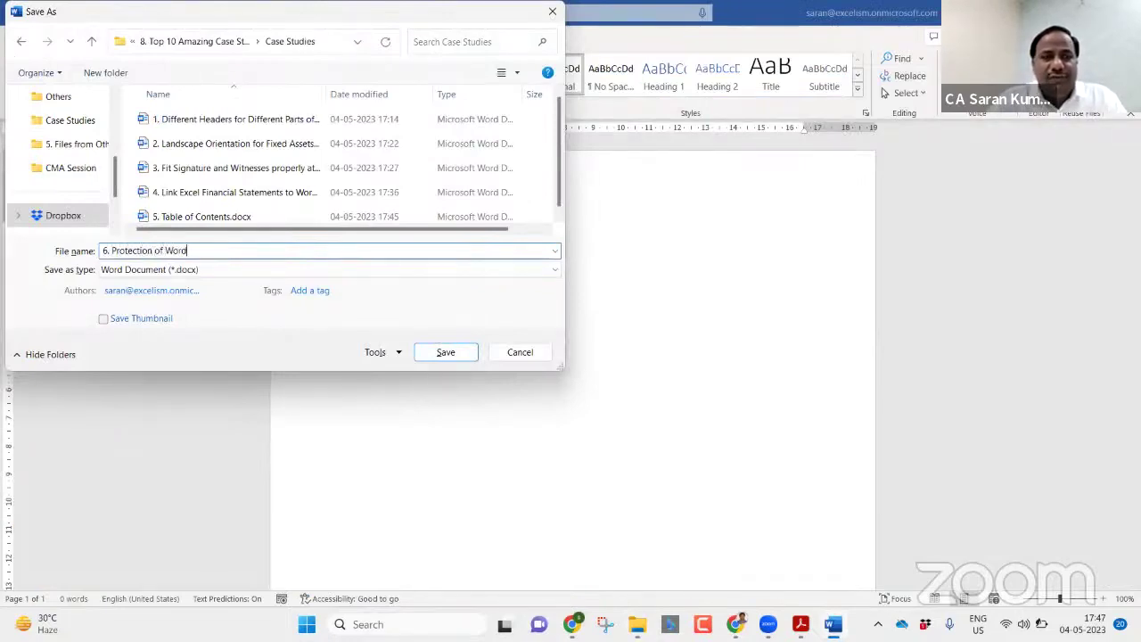
key(Return)
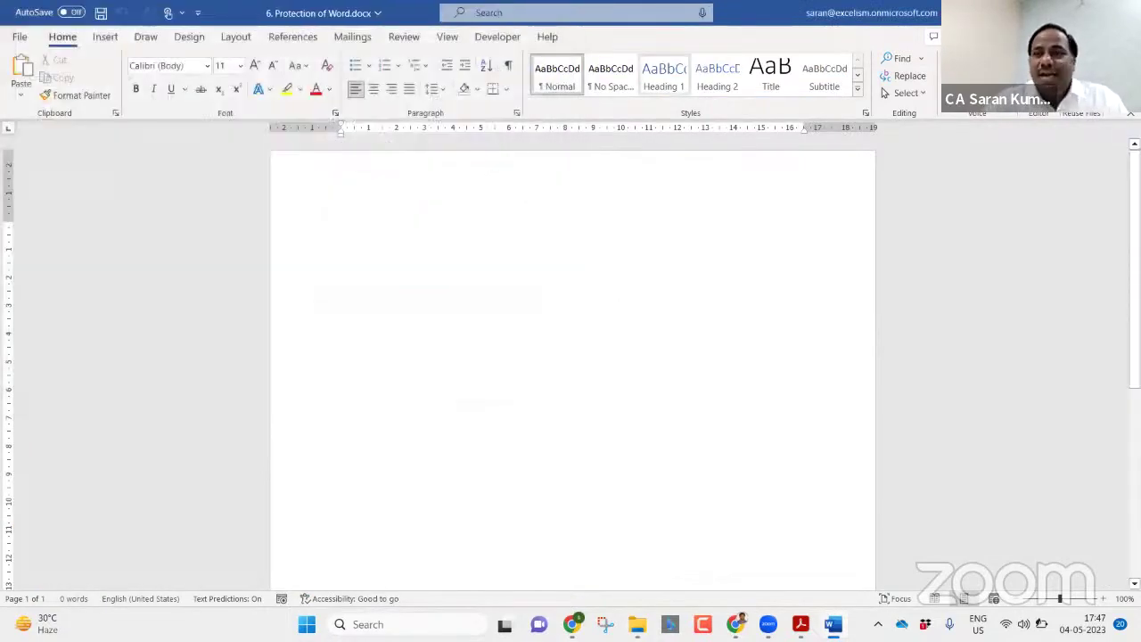
key(alt+F4)
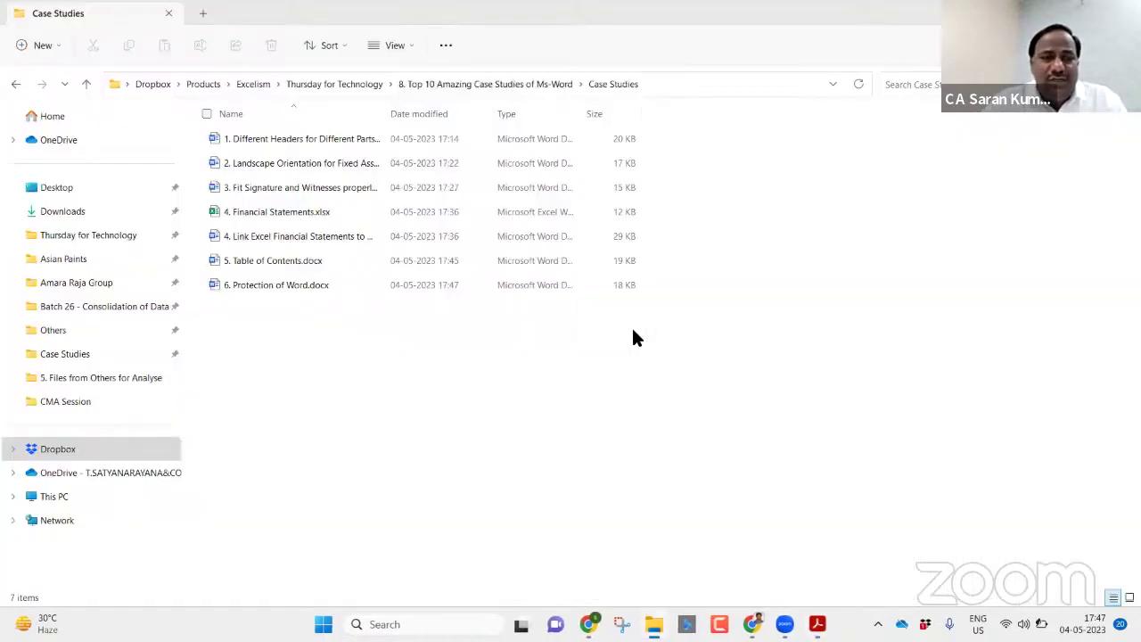
- Open "6. Protection of Word.docx" from the Case Studies folder and enter the document password
click(454, 278)
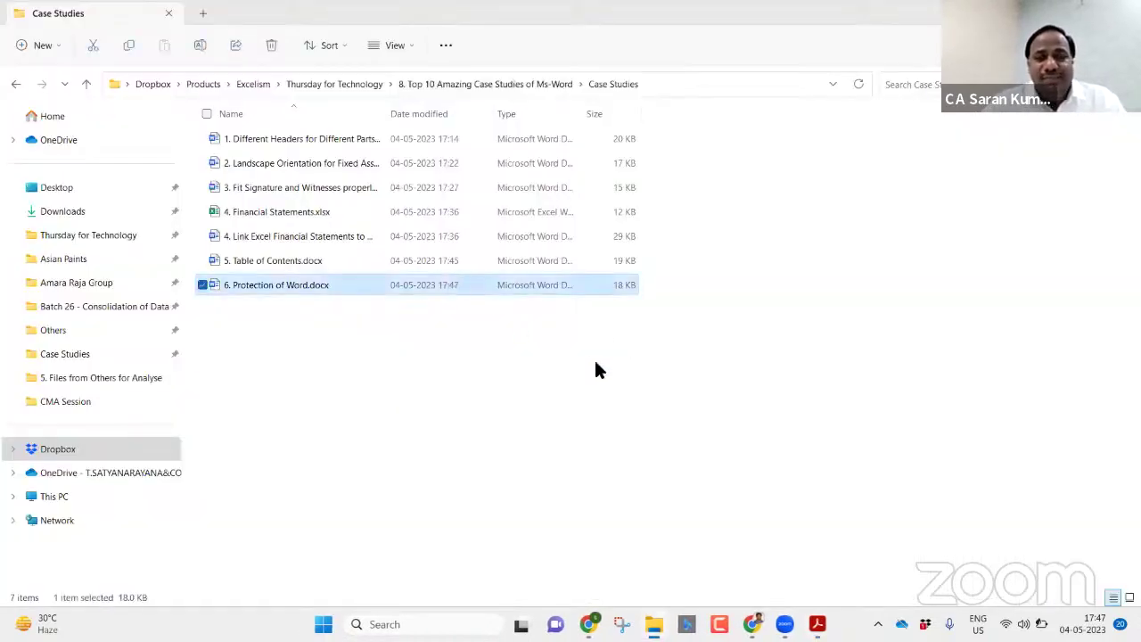
double_click(313, 285)
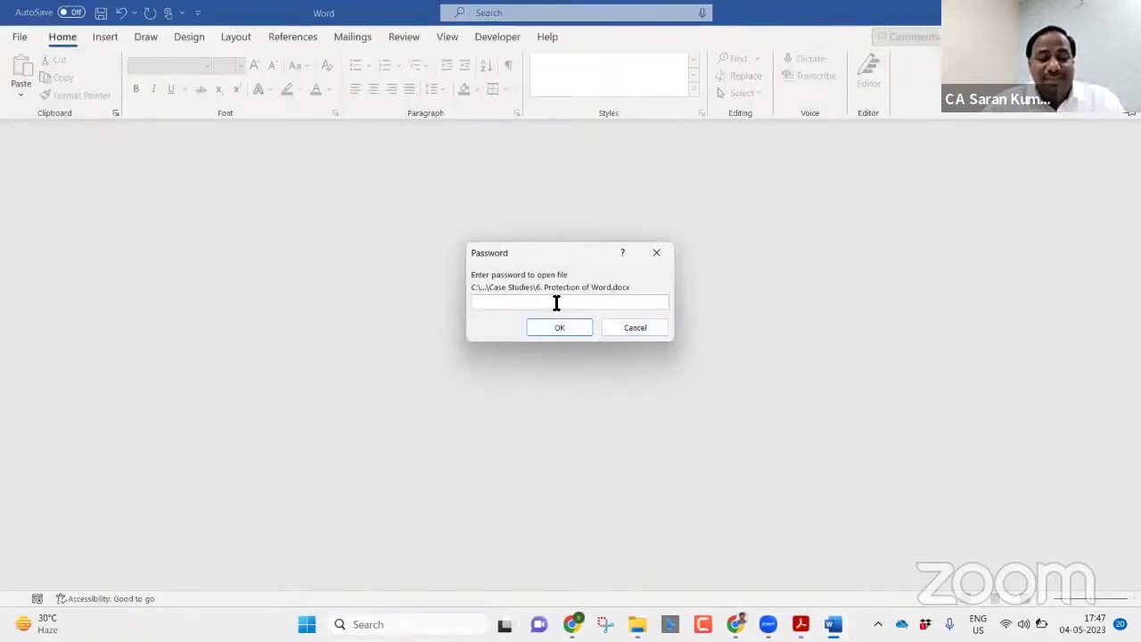
text(1)
key(Return)
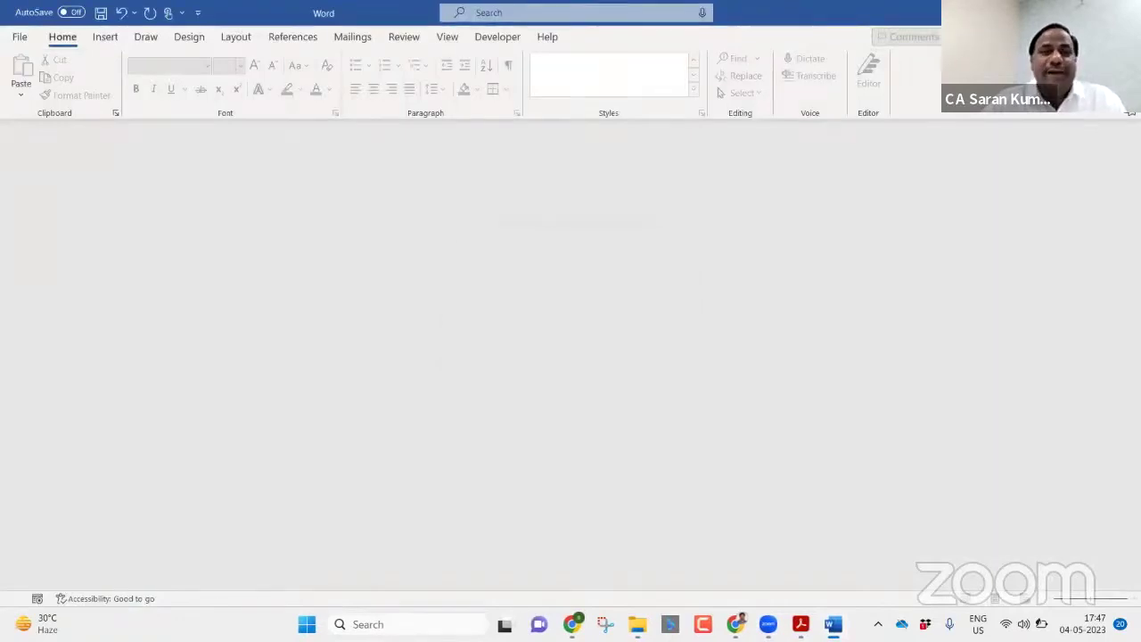
- Remove the encryption by clearing the document's password, then save and close the file
click(19, 38)
click(40, 205)
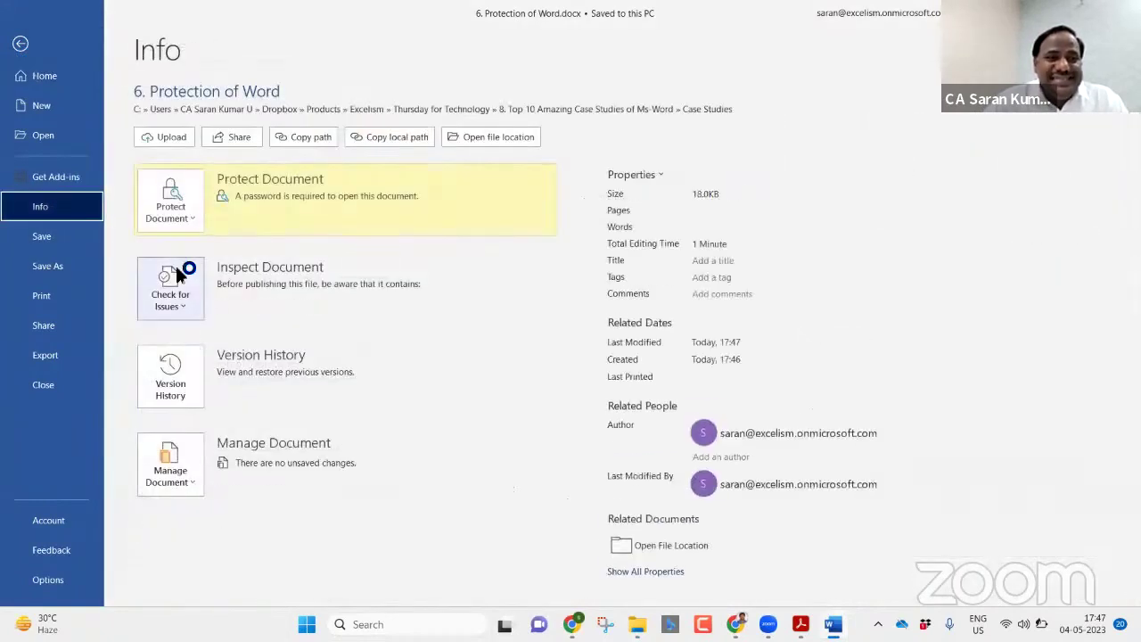
click(185, 230)
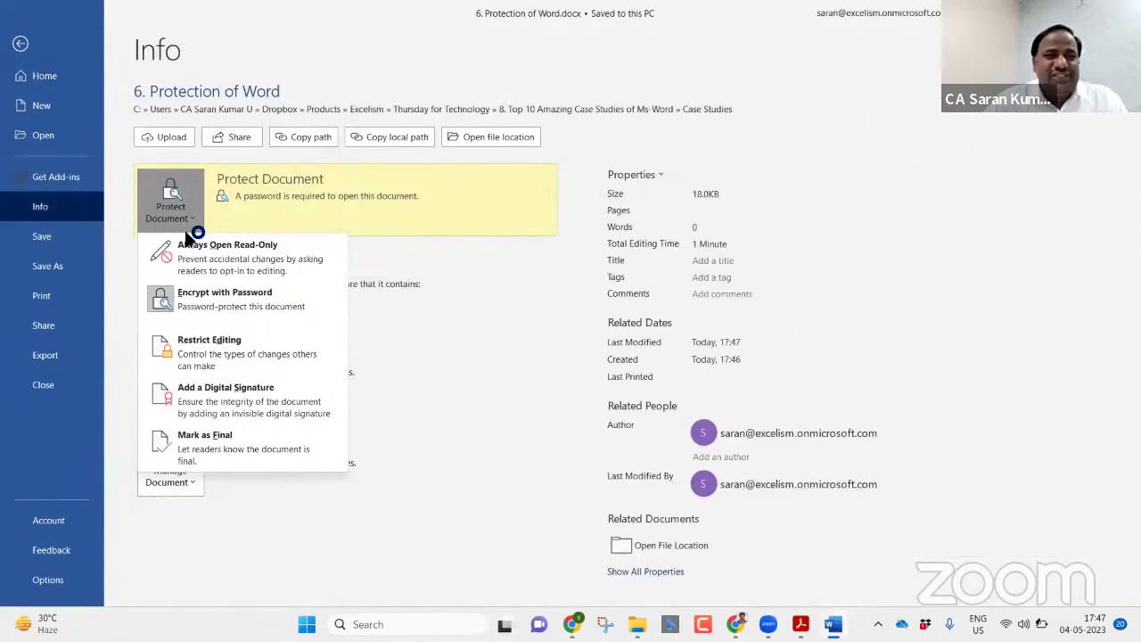
click(221, 297)
key(BackSpace)
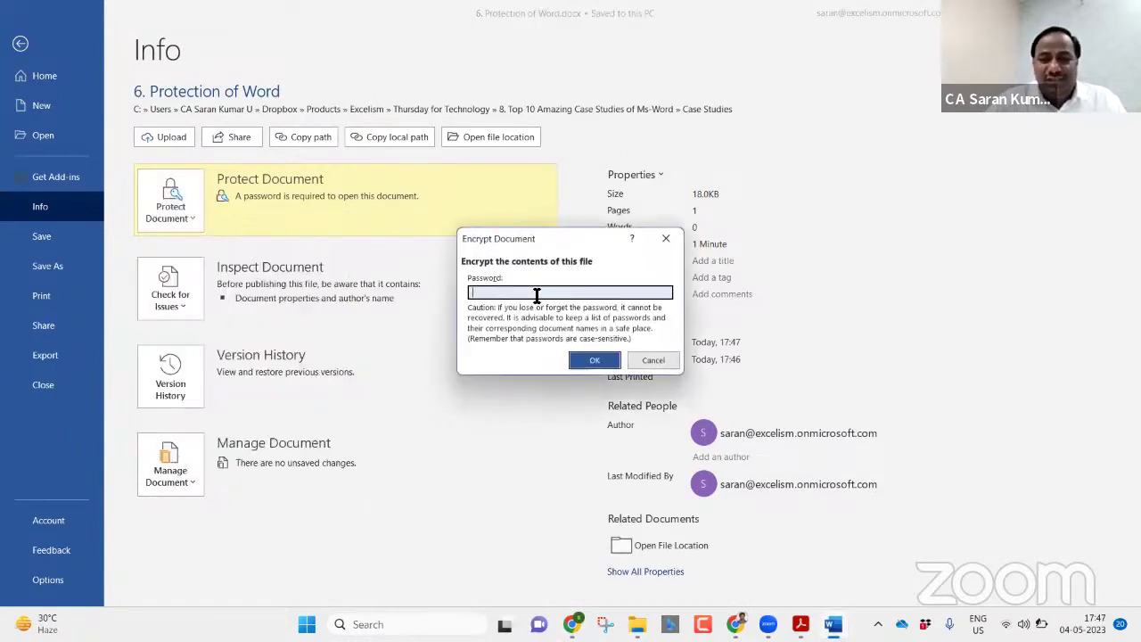
key(Return)
key(Escape)
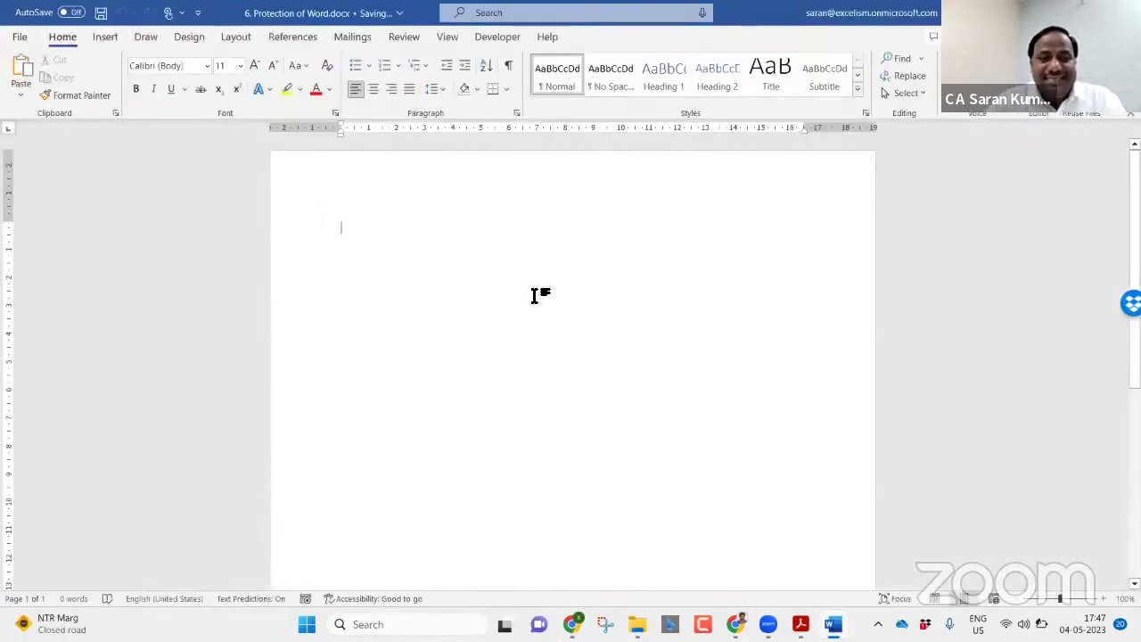
key(alt+F4)
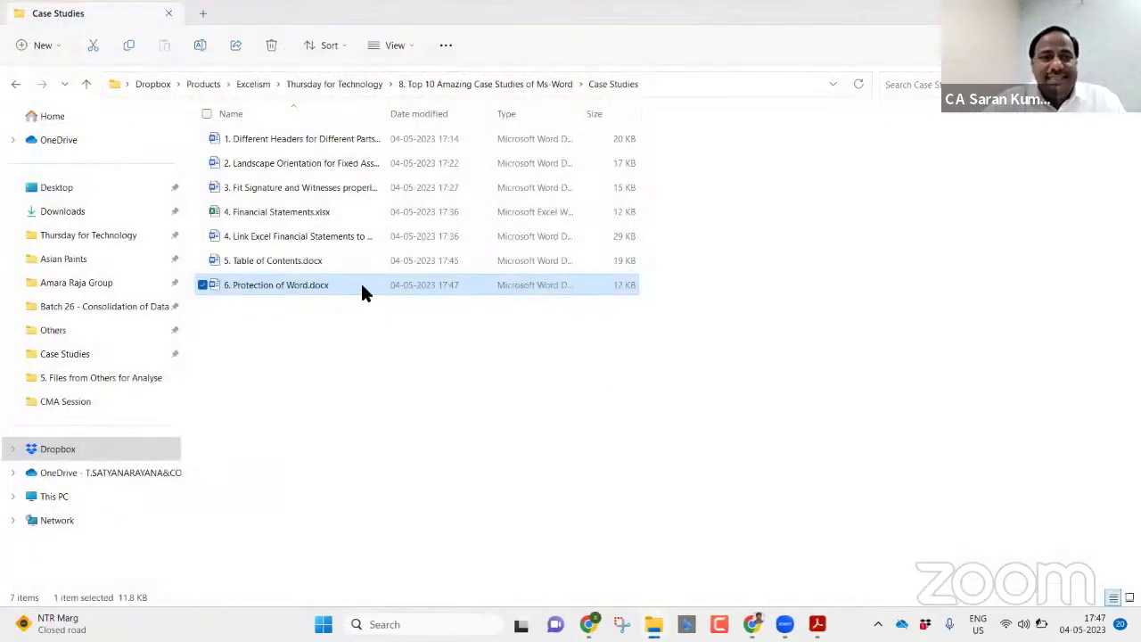
- Reopen "6. Protection of Word.docx" and generate five paragraphs of sample text with =rand(5)
double_click(360, 287)
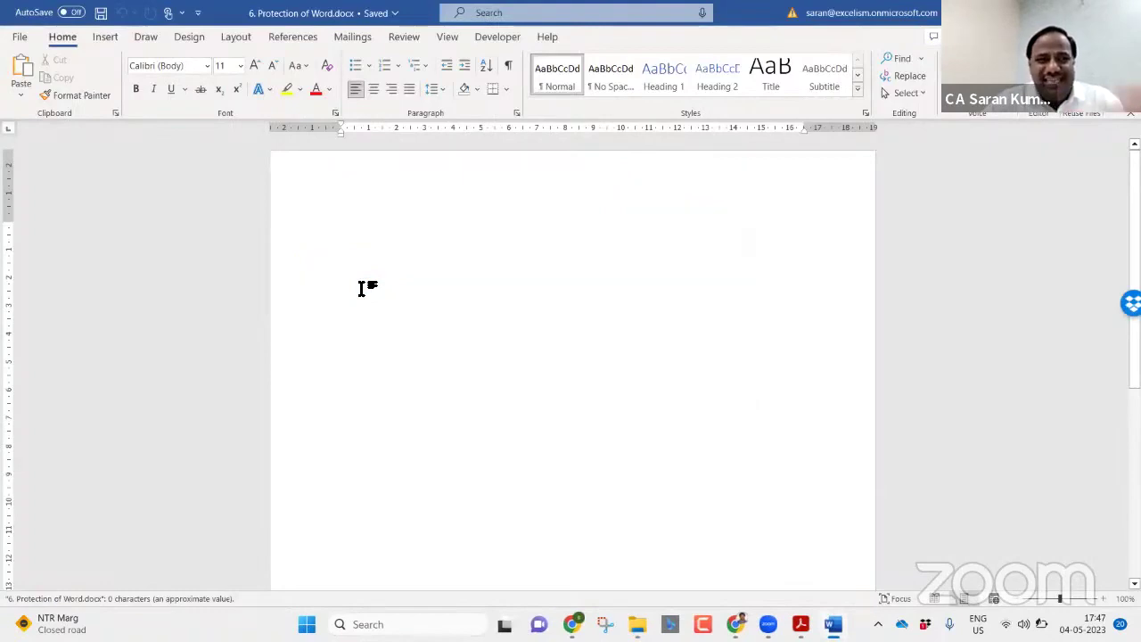
text(=ra)
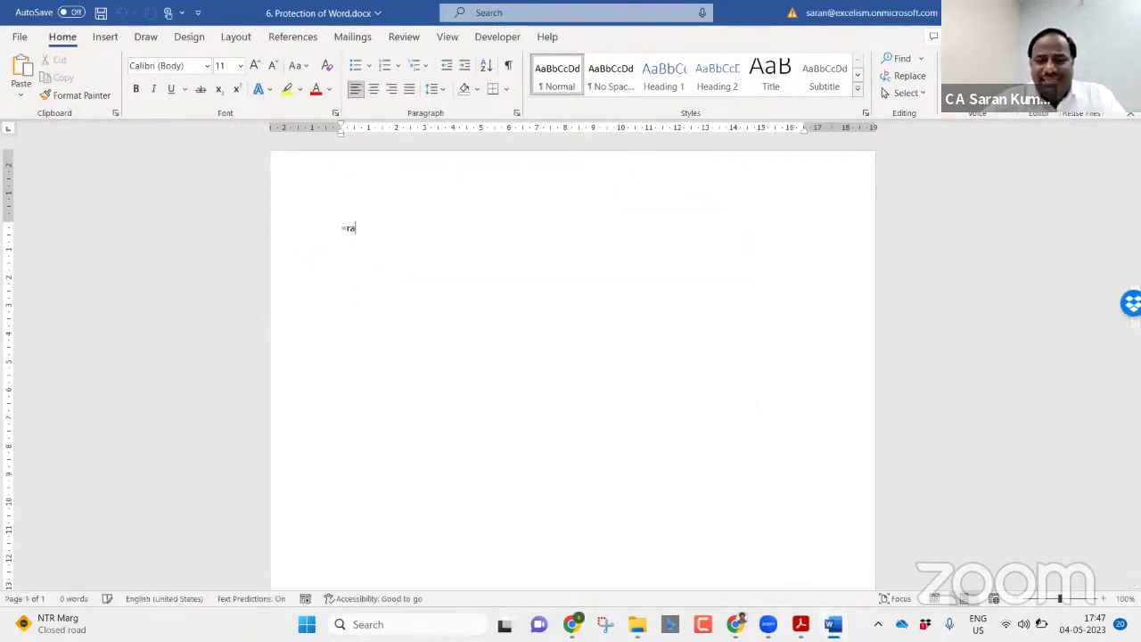
text(nd(5))
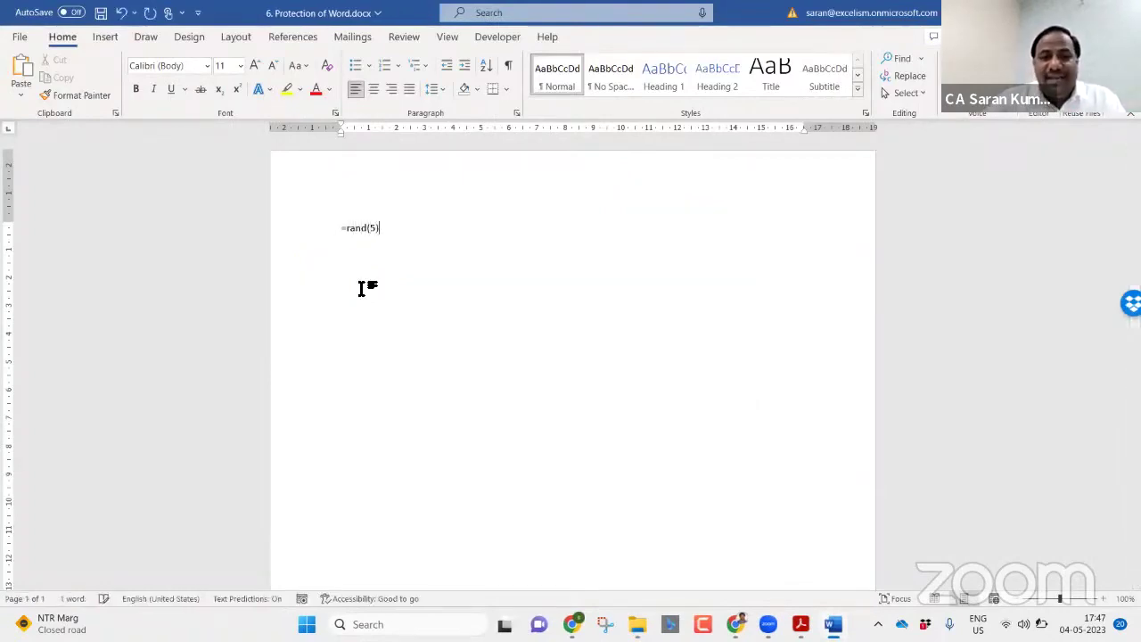
key(Return)
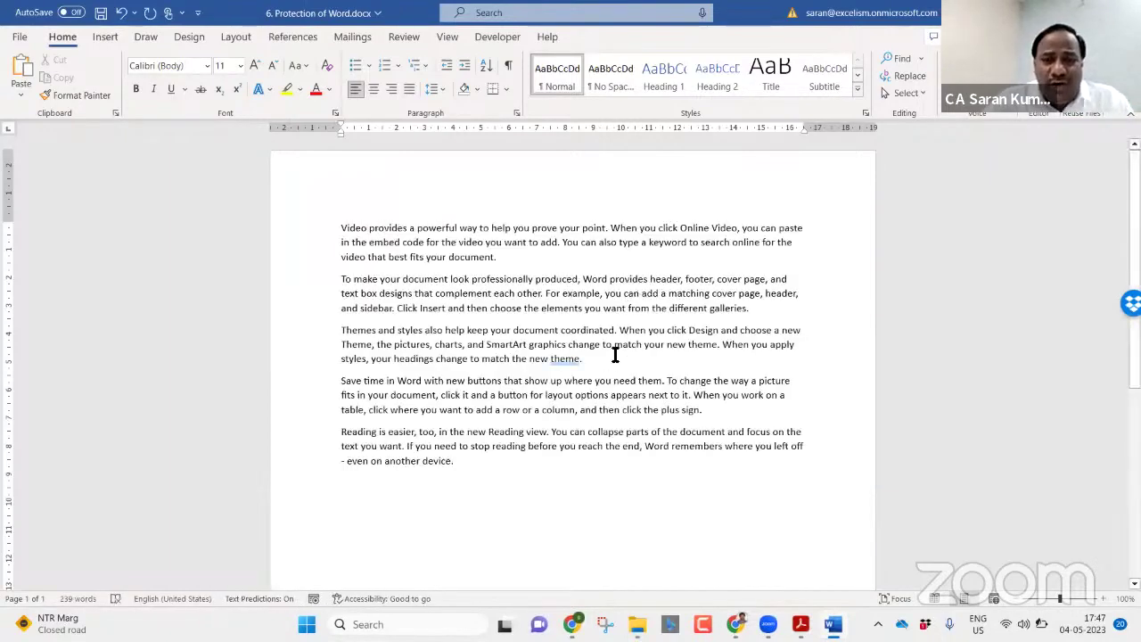
- Select the whole third paragraph, the one beginning "Themes and styles", and look over the reviewing commands
triple_click(385, 331)
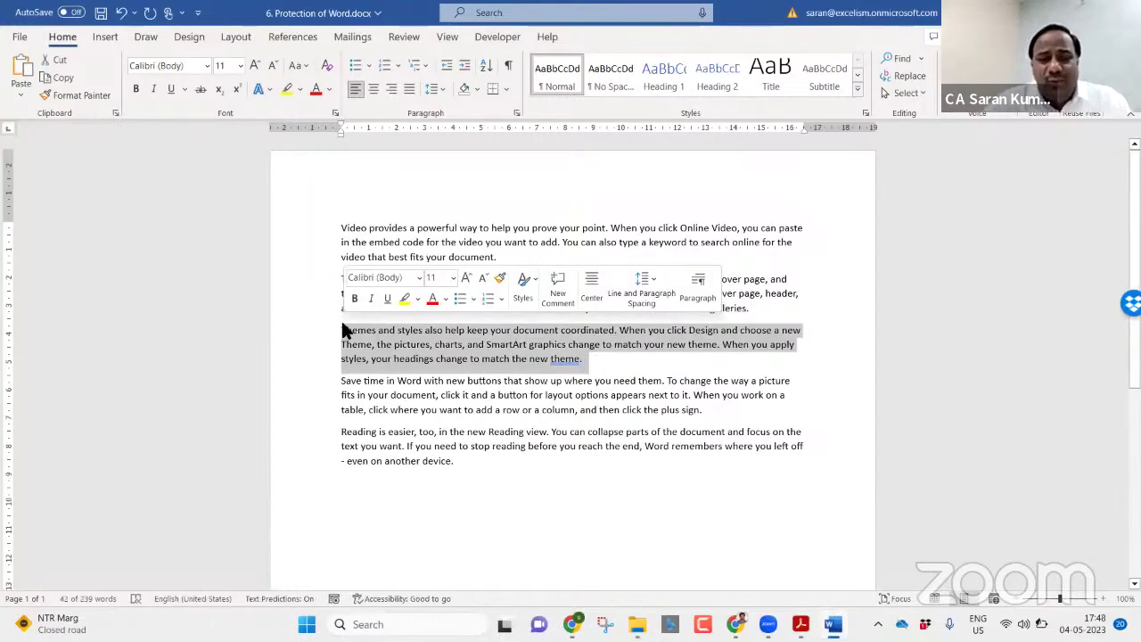
click(346, 329)
drag(346, 329, 598, 360)
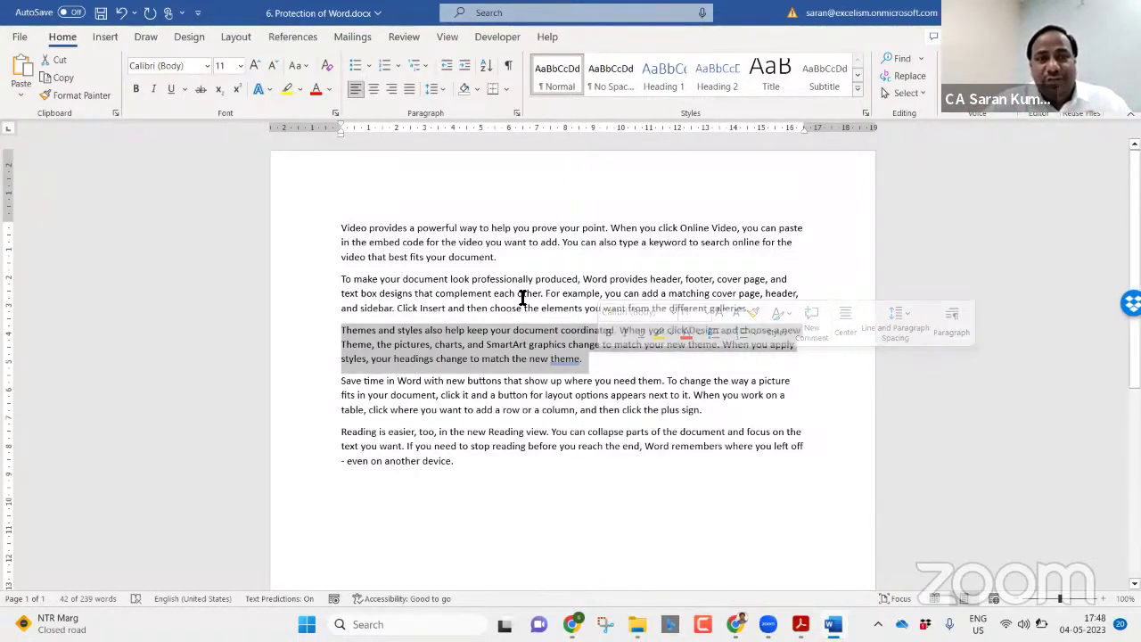
click(407, 39)
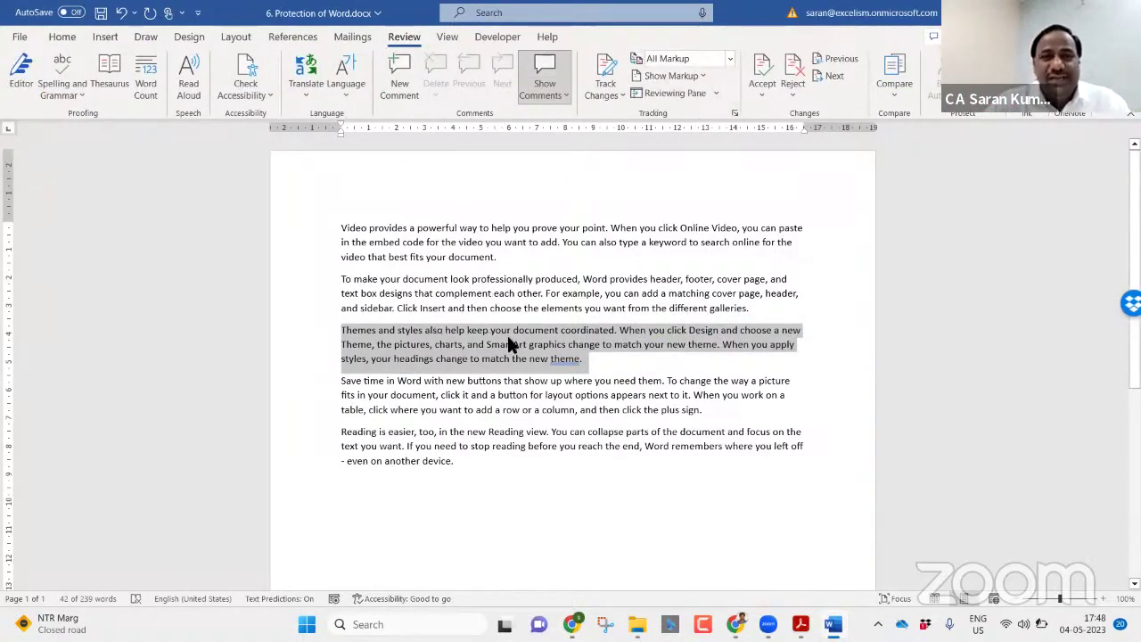
- Hide the Developer tab by customizing the ribbon
click(499, 39)
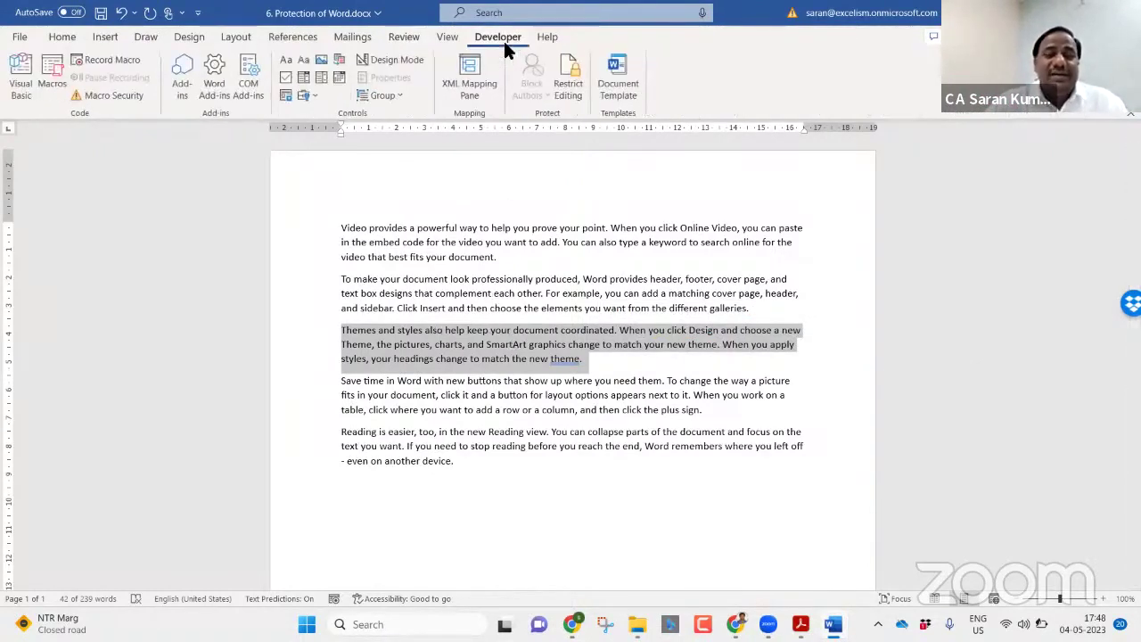
right_click(580, 33)
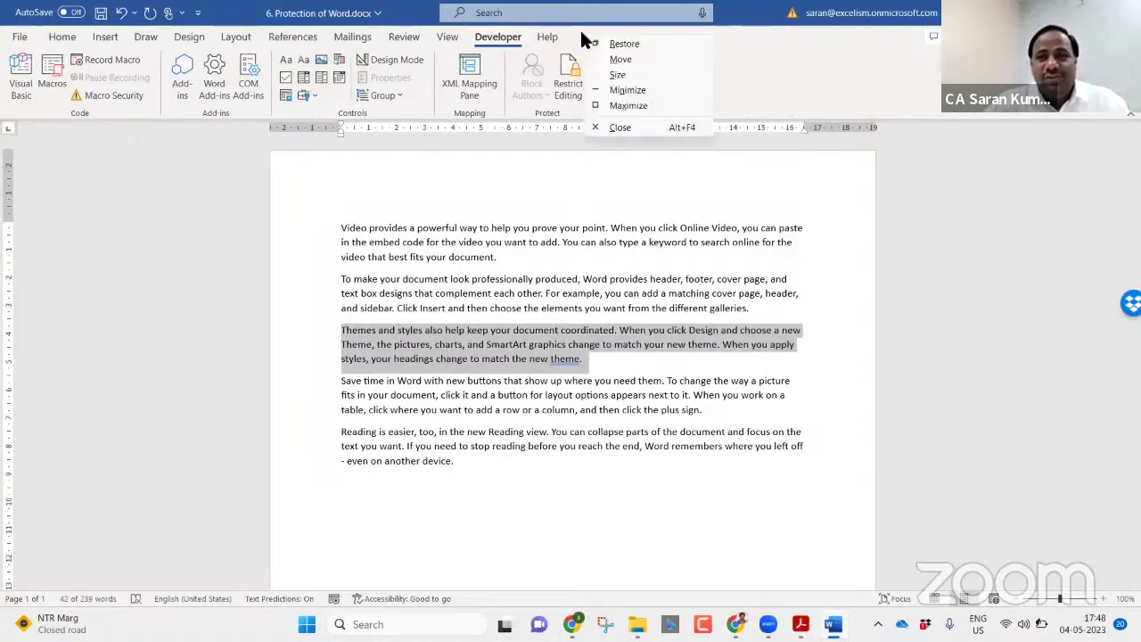
right_click(390, 41)
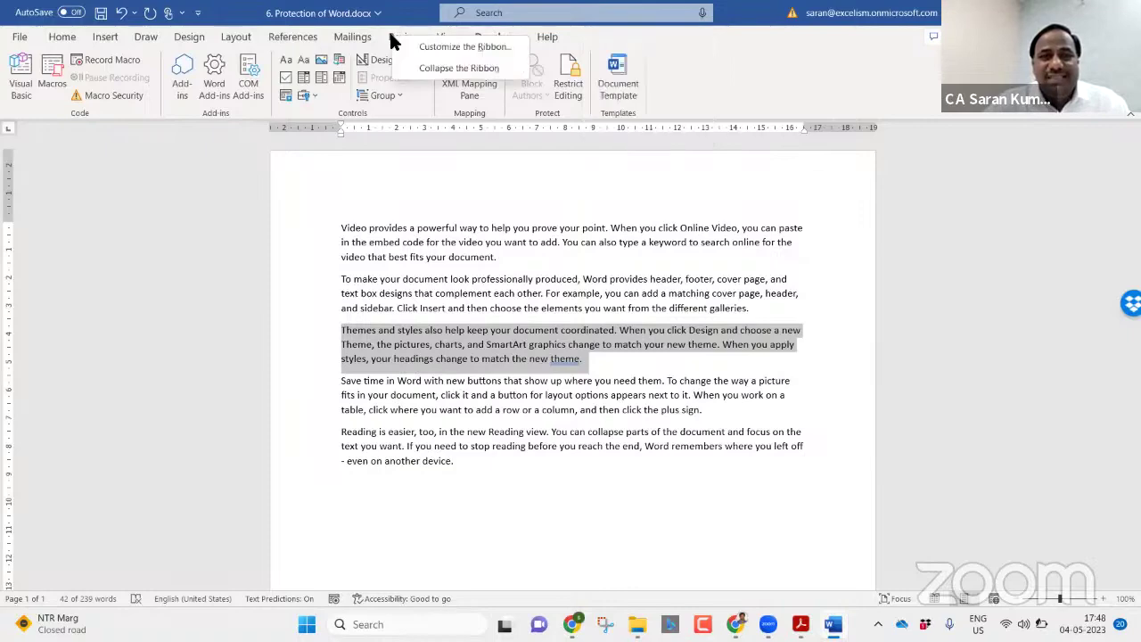
click(421, 45)
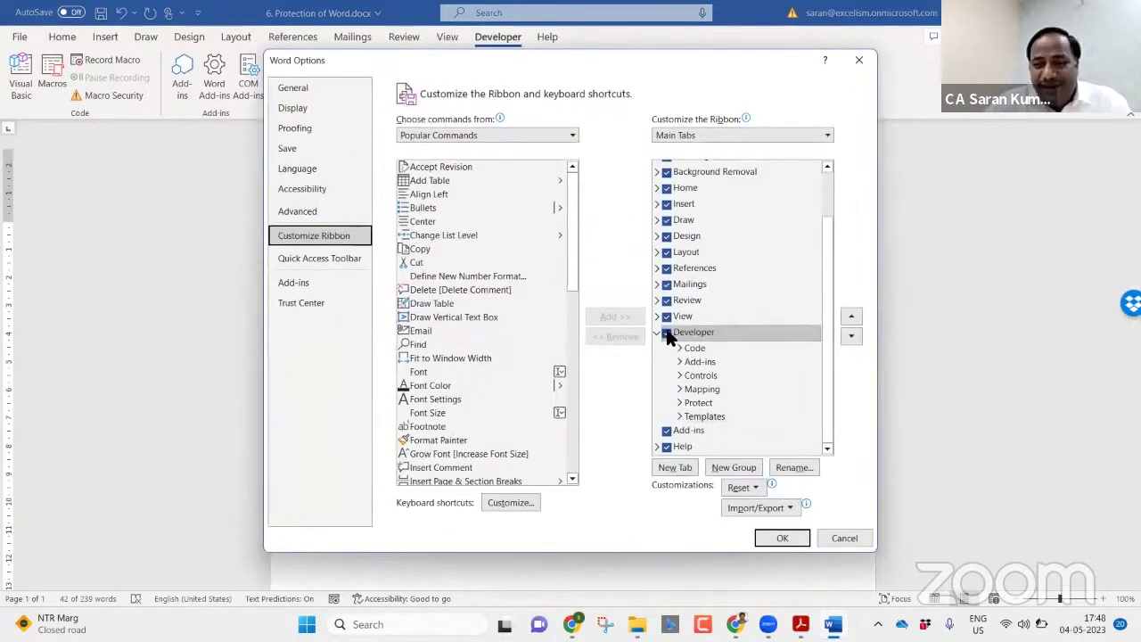
click(660, 333)
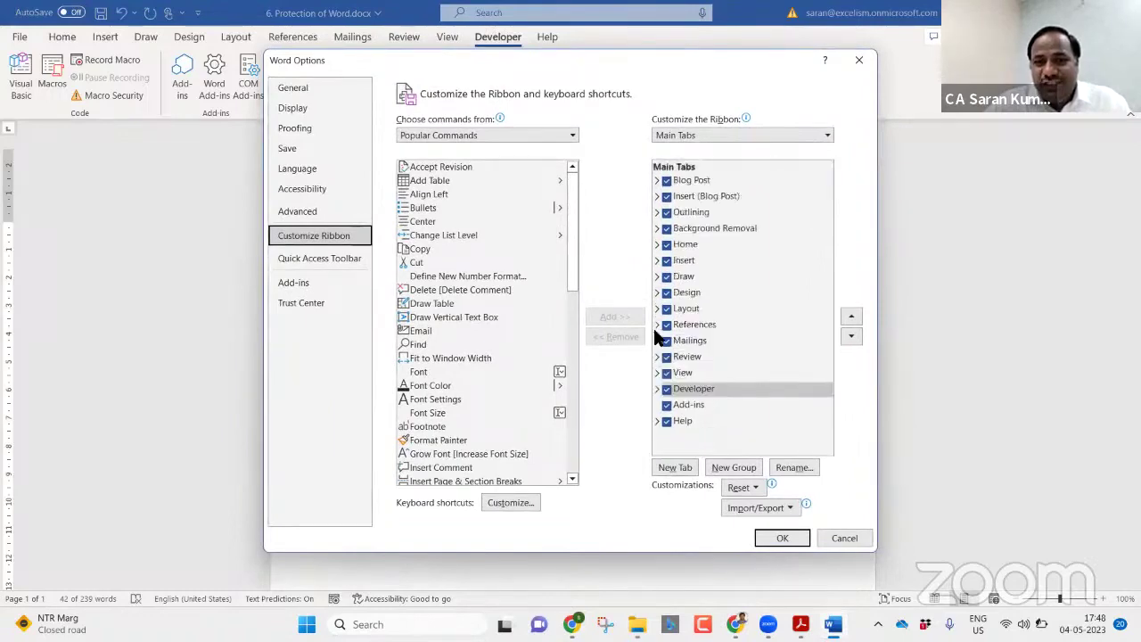
click(666, 390)
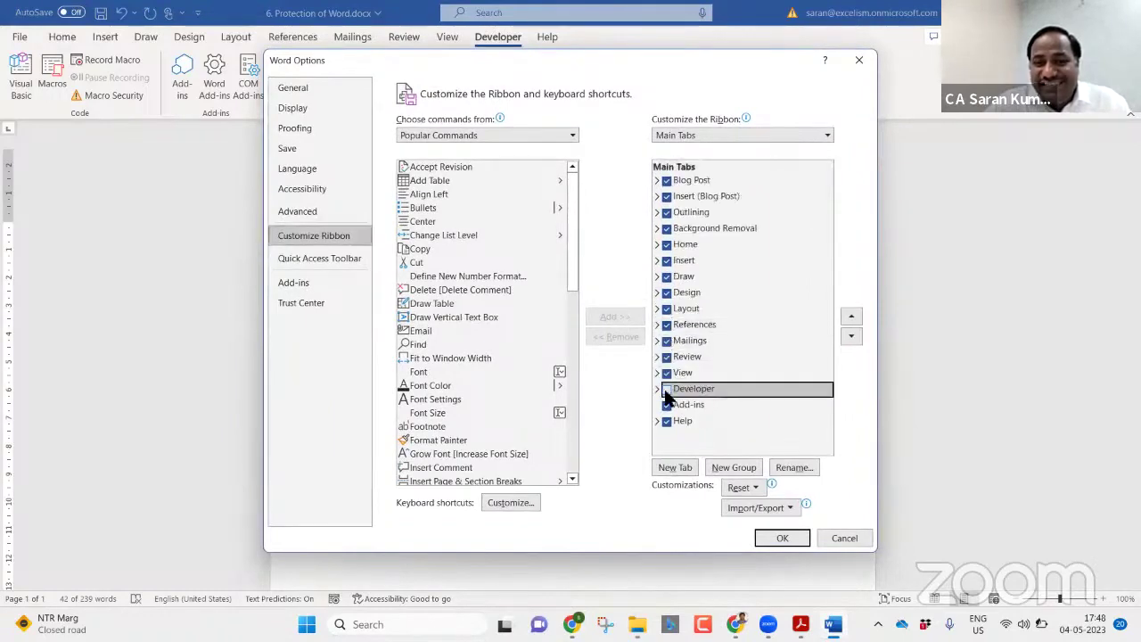
click(782, 538)
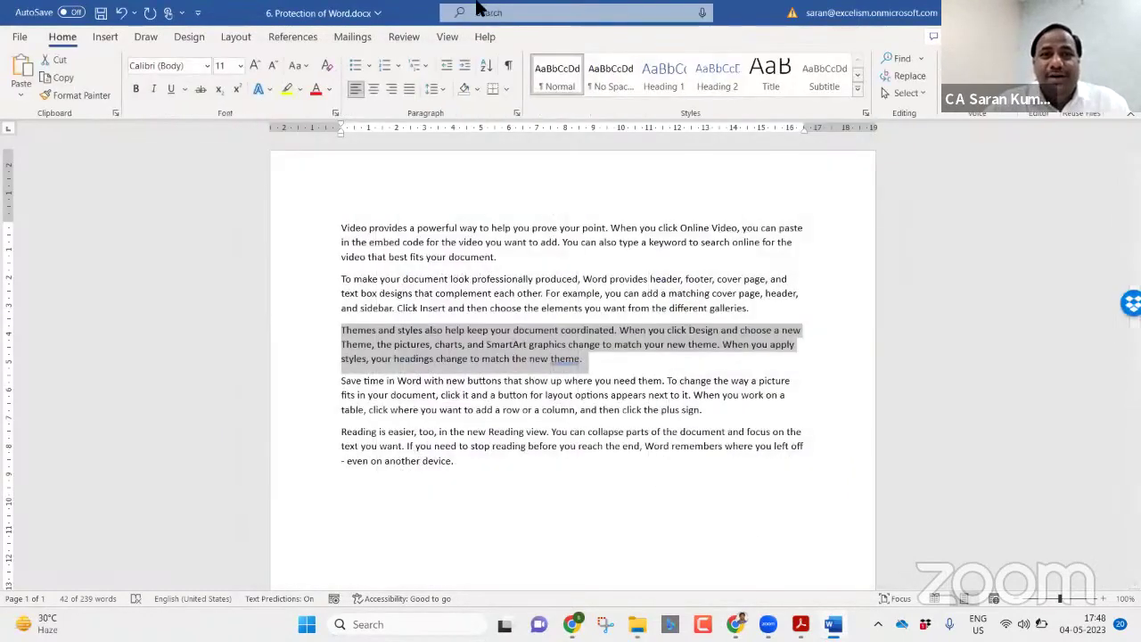
- Re-enable the Developer tab in the ribbon customization options and display its commands
right_click(452, 36)
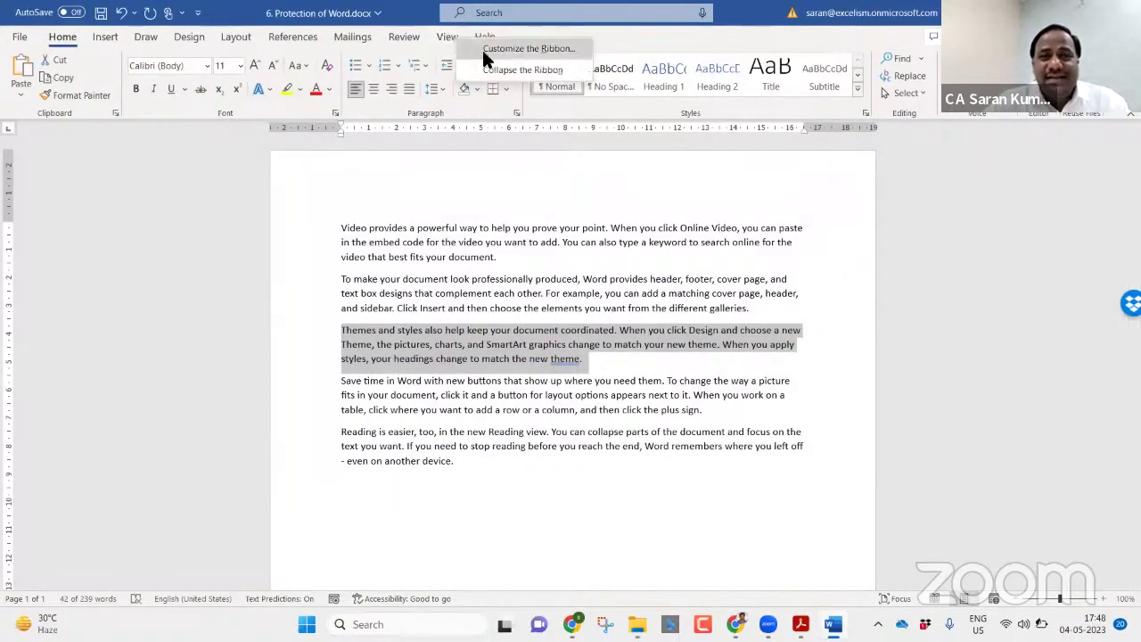
click(483, 51)
click(665, 420)
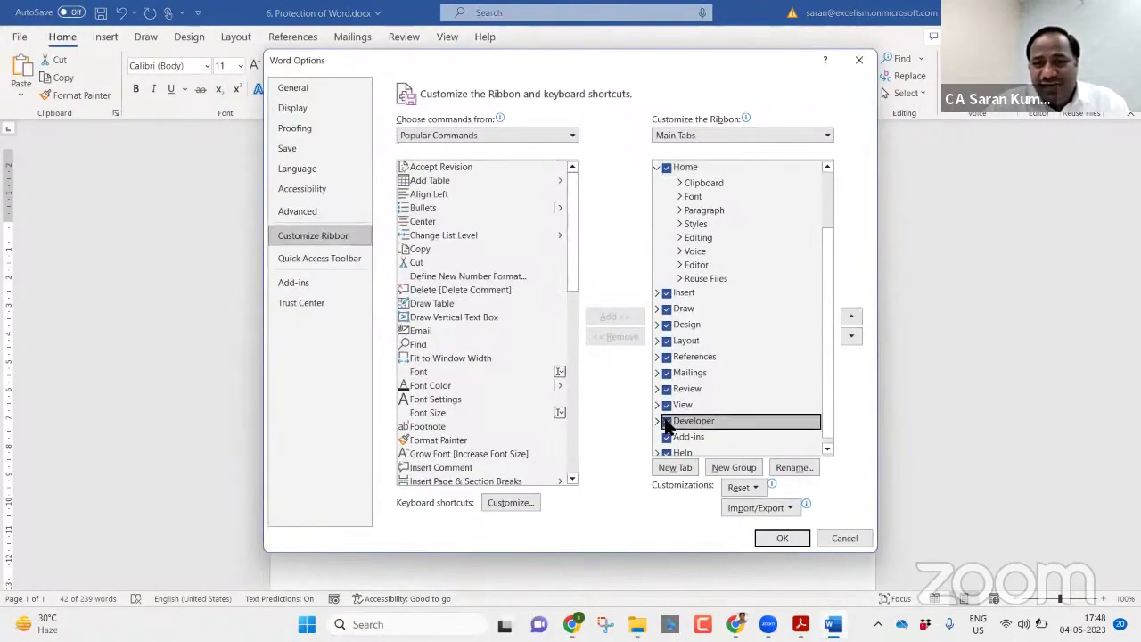
click(780, 538)
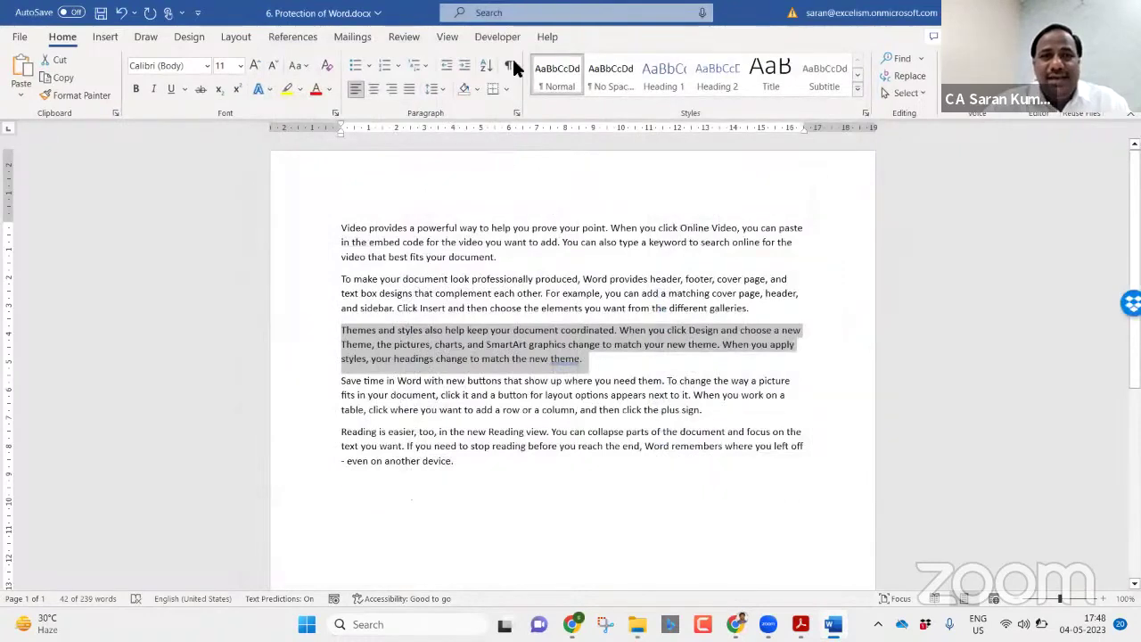
click(499, 36)
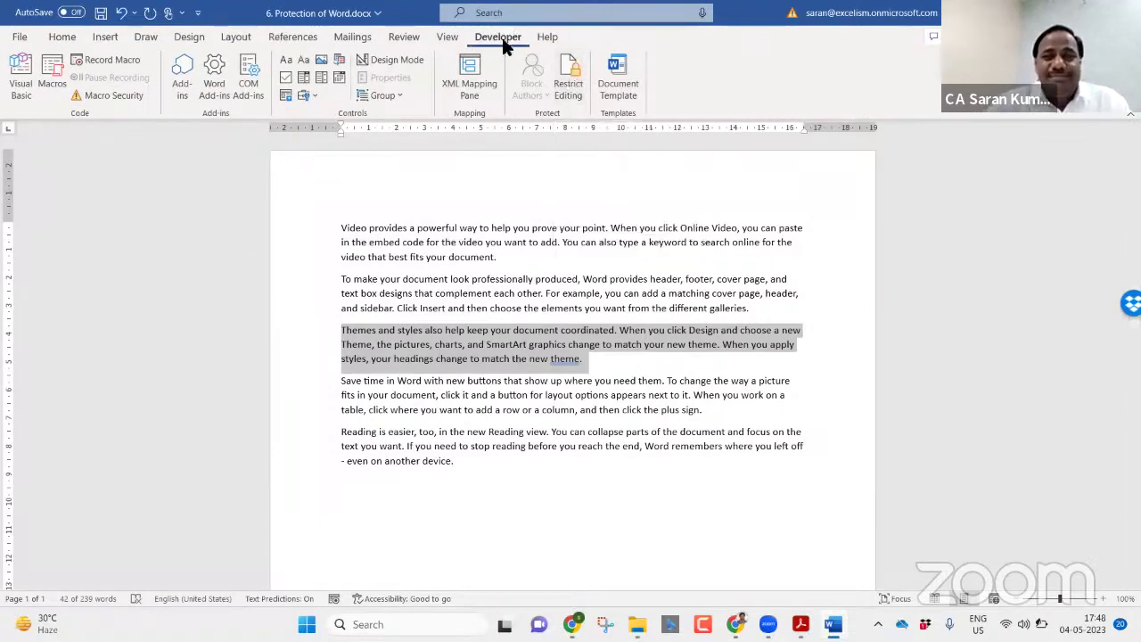
- Open the Restrict Editing settings from the document's protection options
click(18, 37)
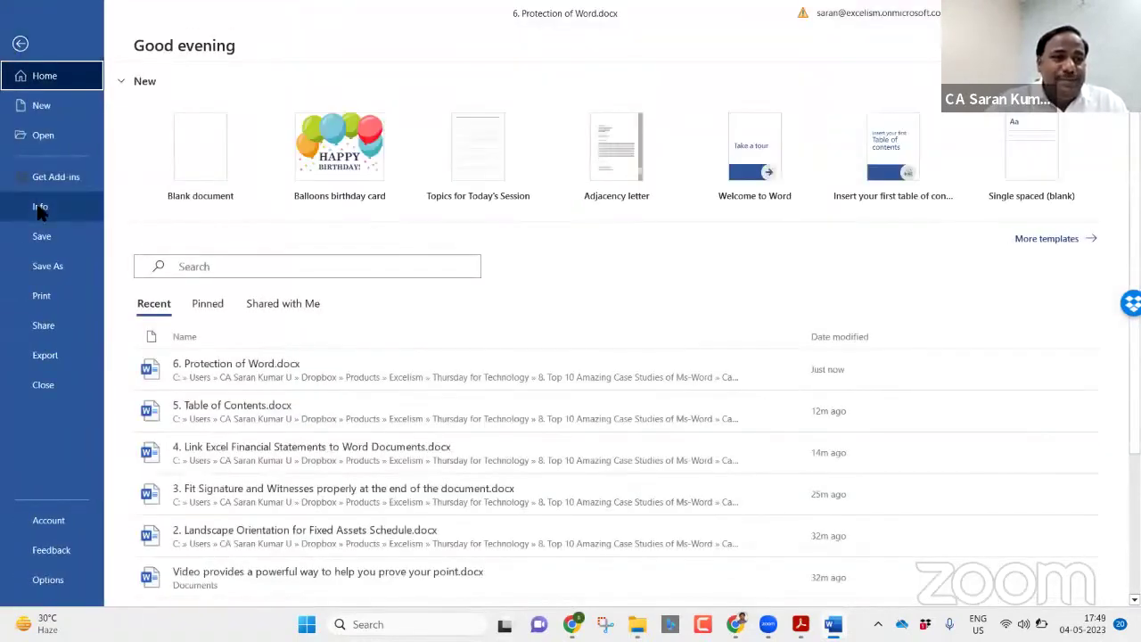
click(61, 206)
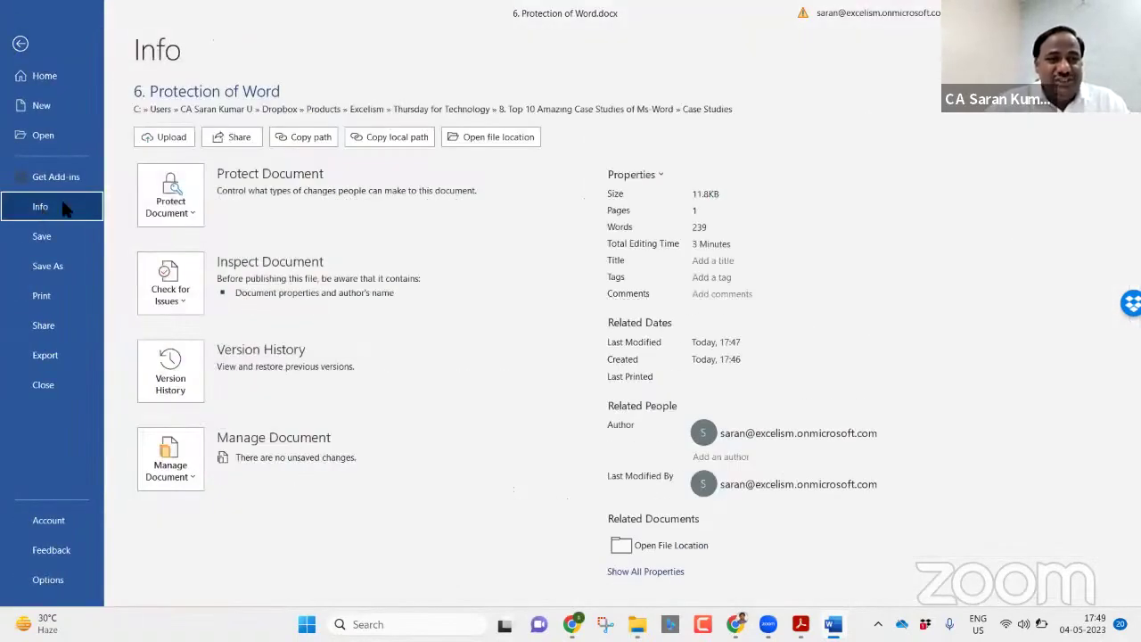
click(155, 205)
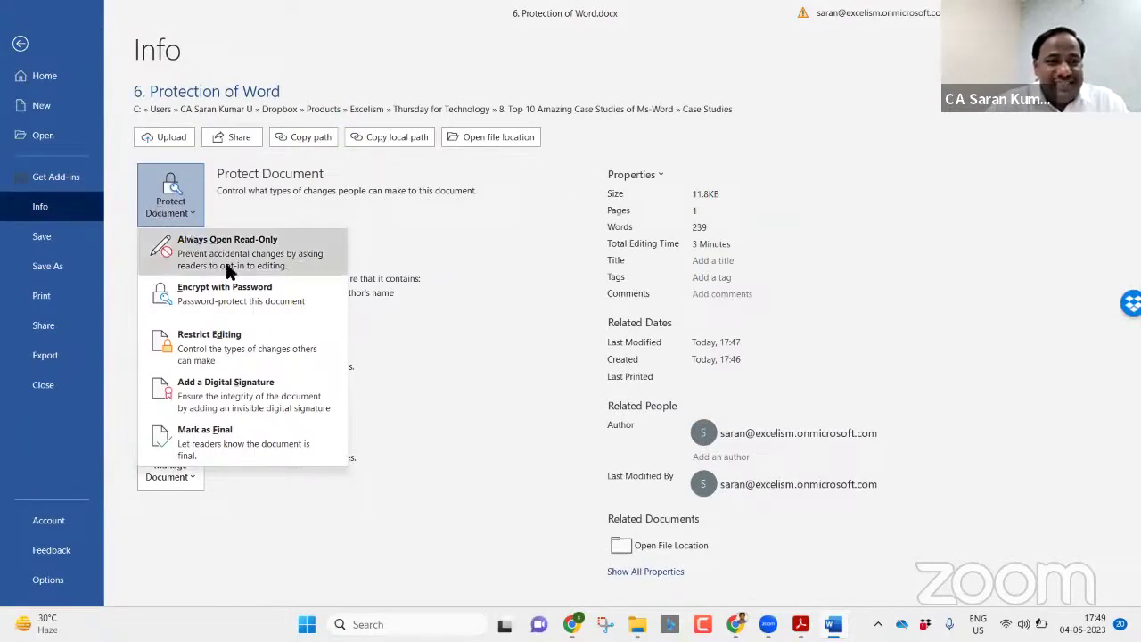
click(253, 343)
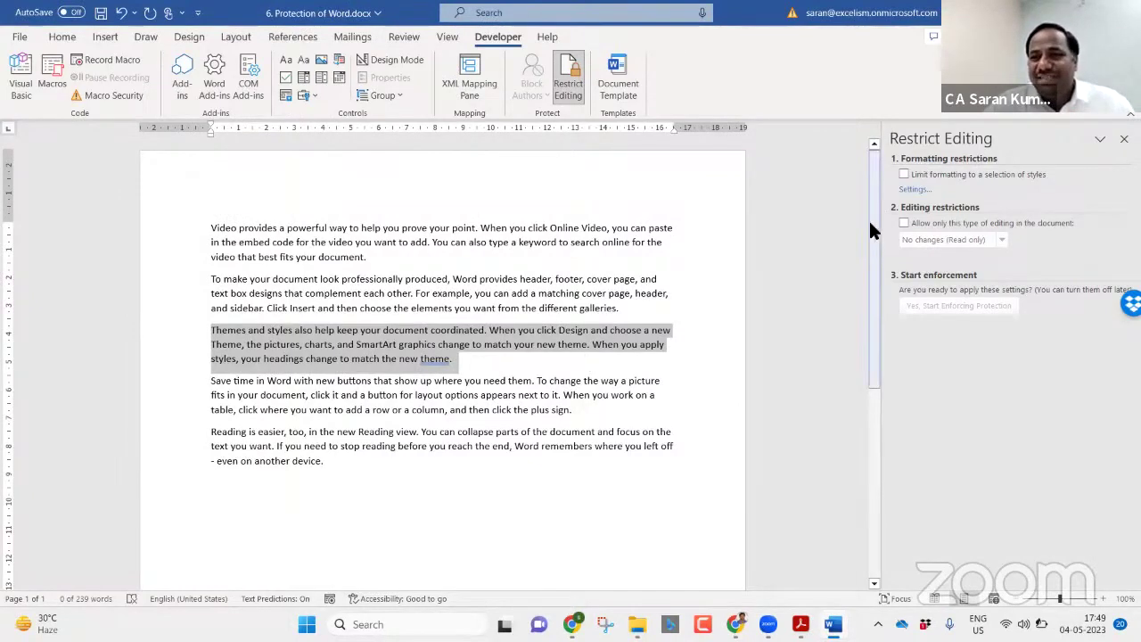
click(911, 190)
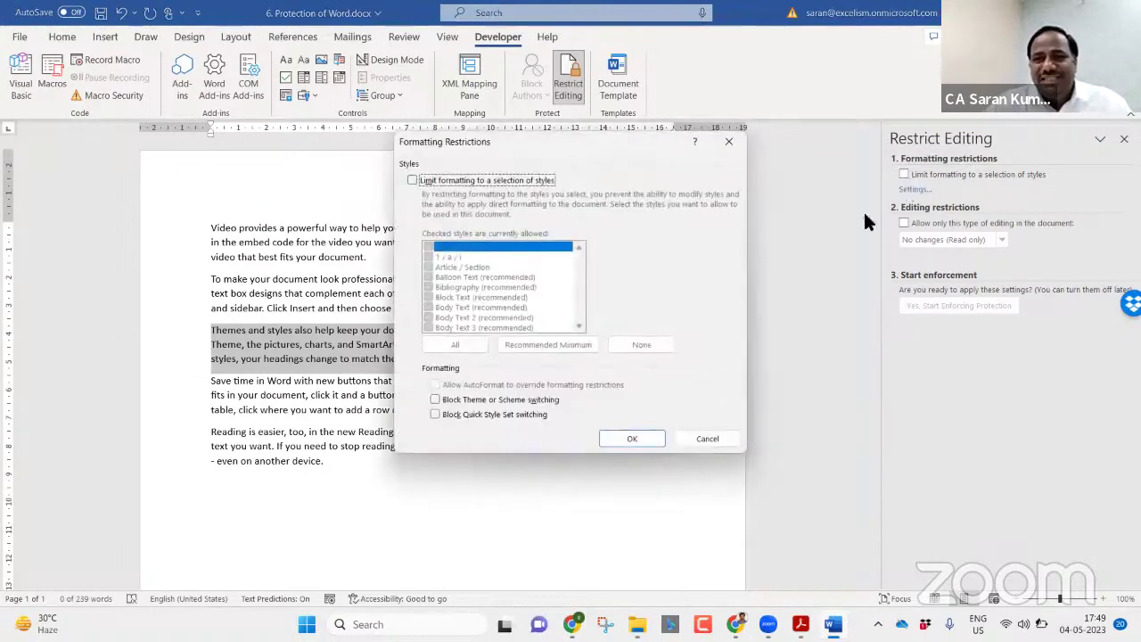
click(411, 180)
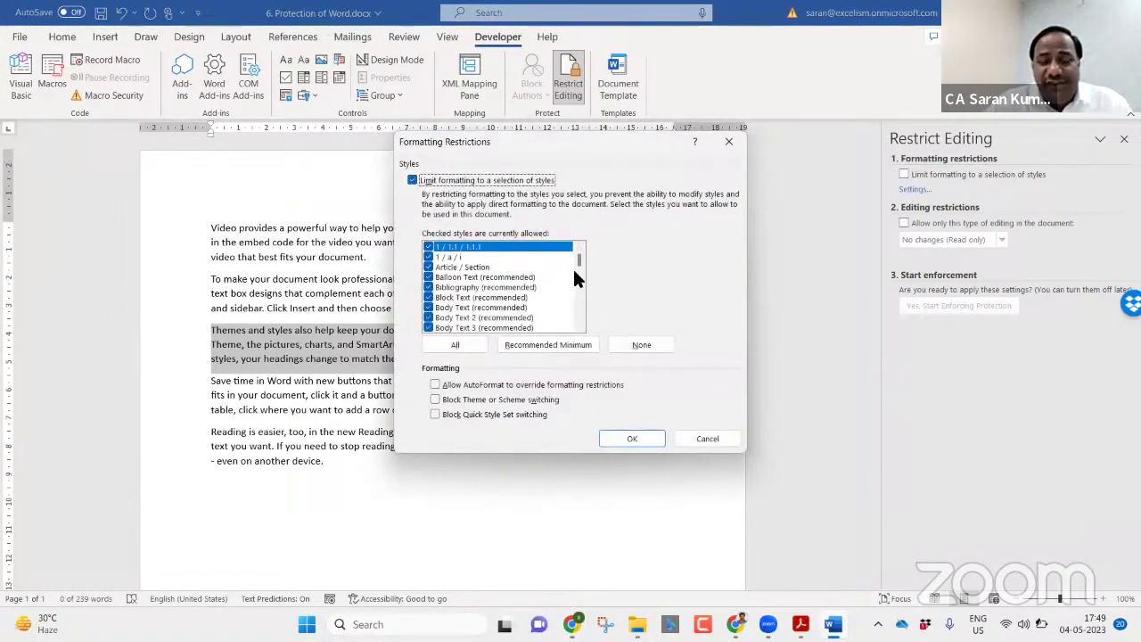
drag(578, 256, 585, 372)
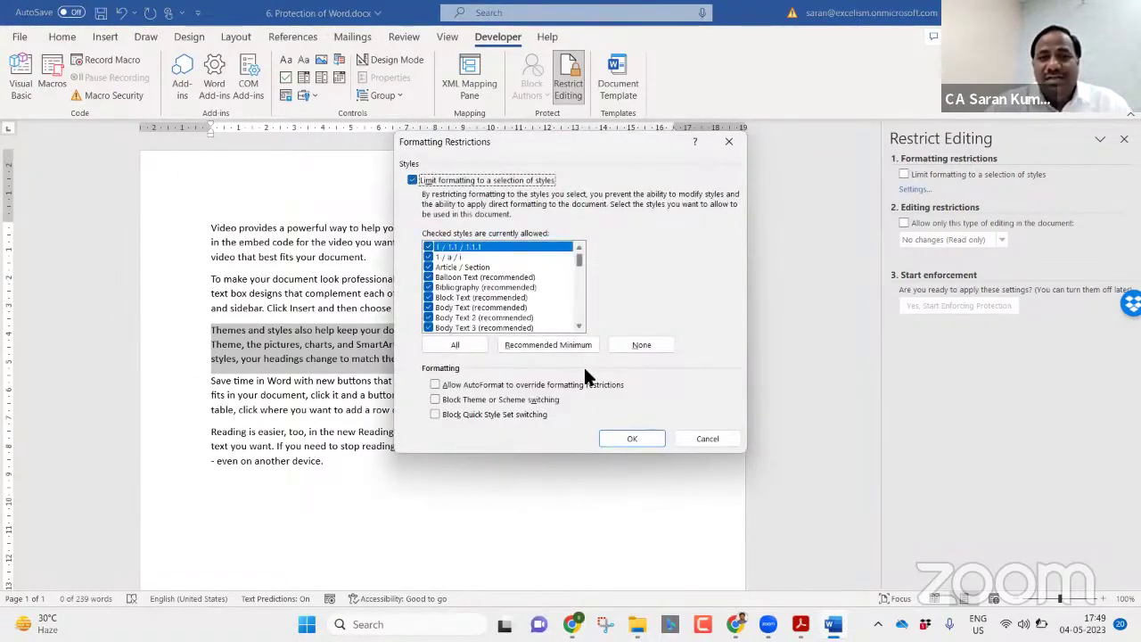
click(721, 438)
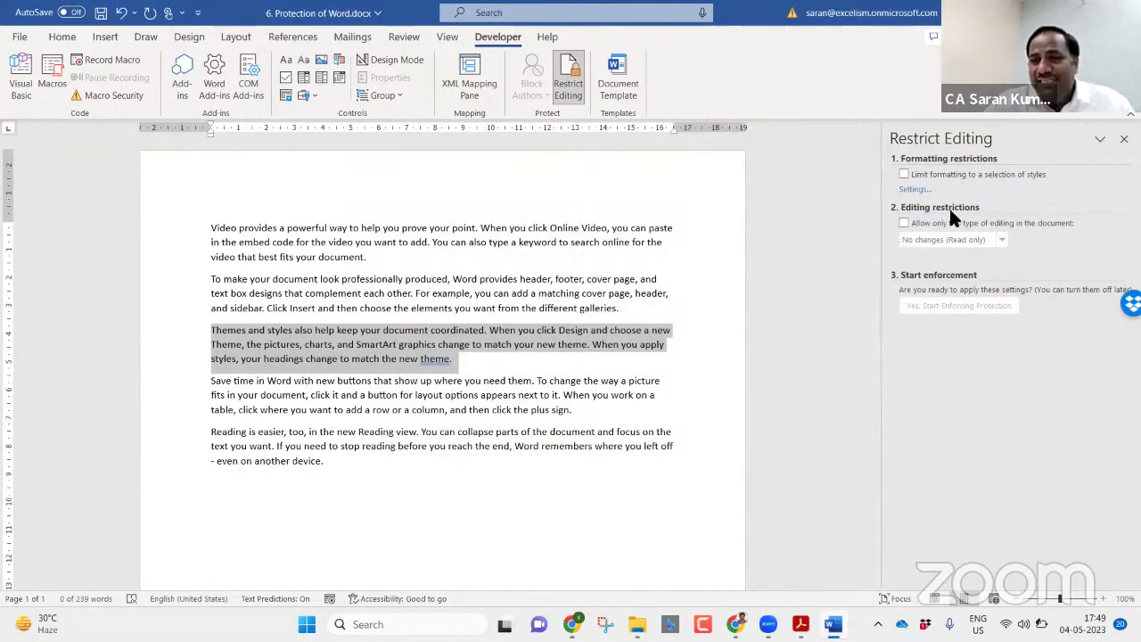
- Restrict editing of the document to No changes (Read only) and start enforcing protection with a confirmed password
click(655, 390)
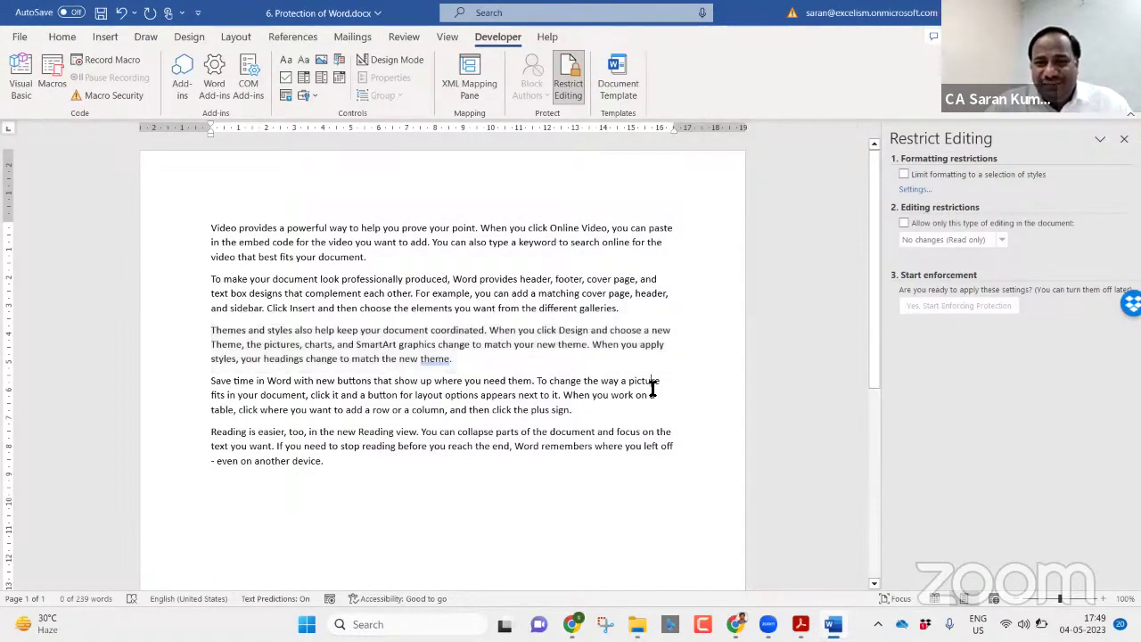
click(904, 224)
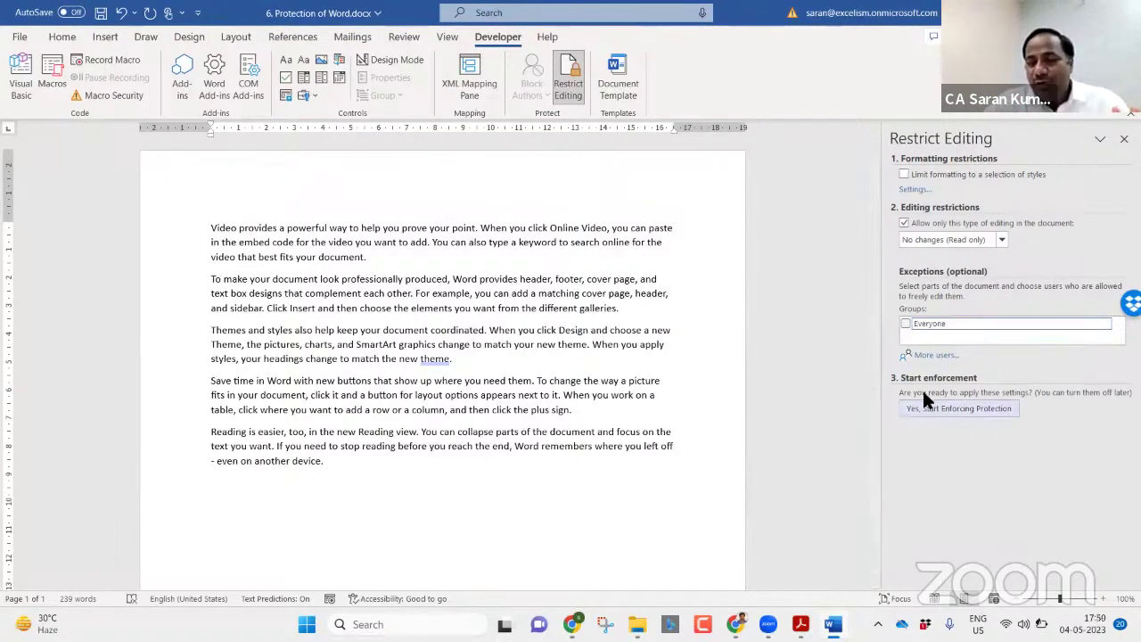
click(970, 408)
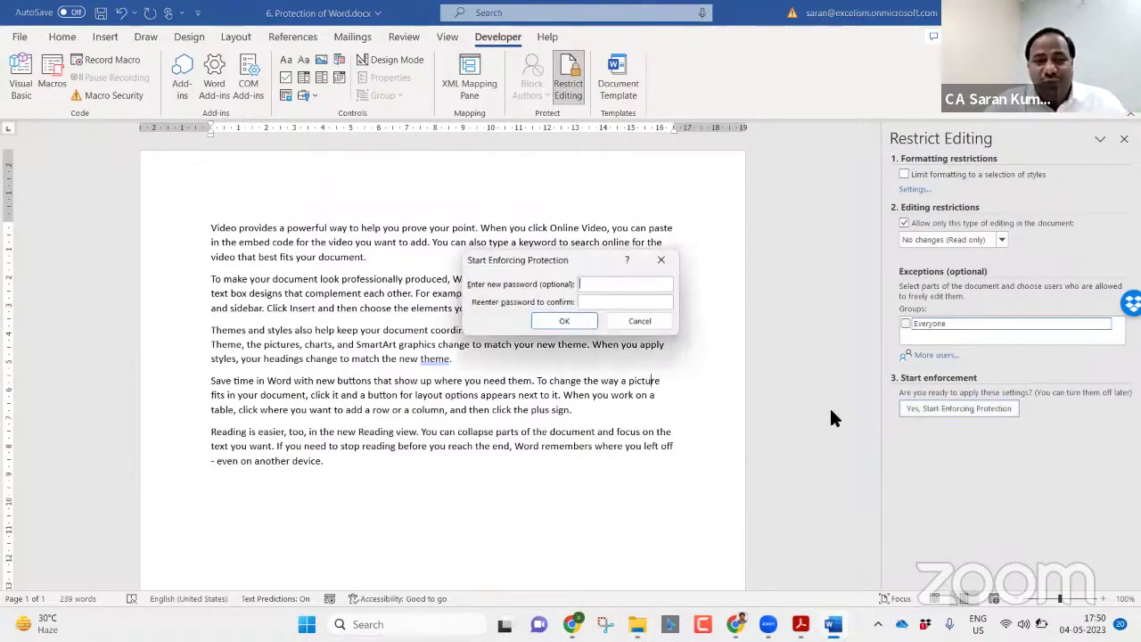
text(1)
key(Tab)
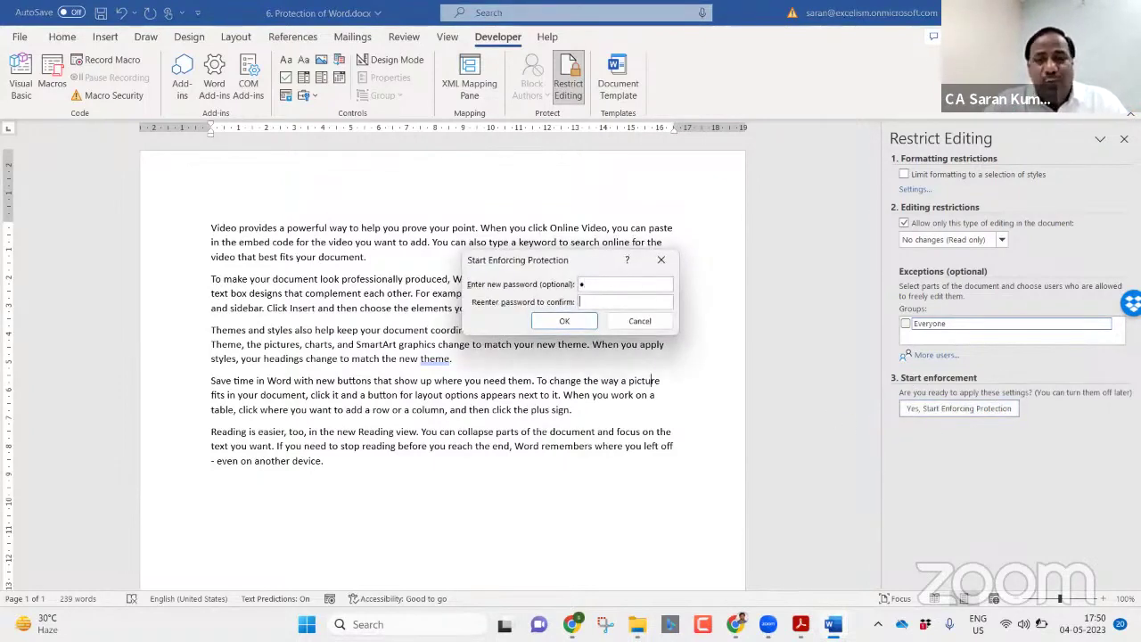
text(1)
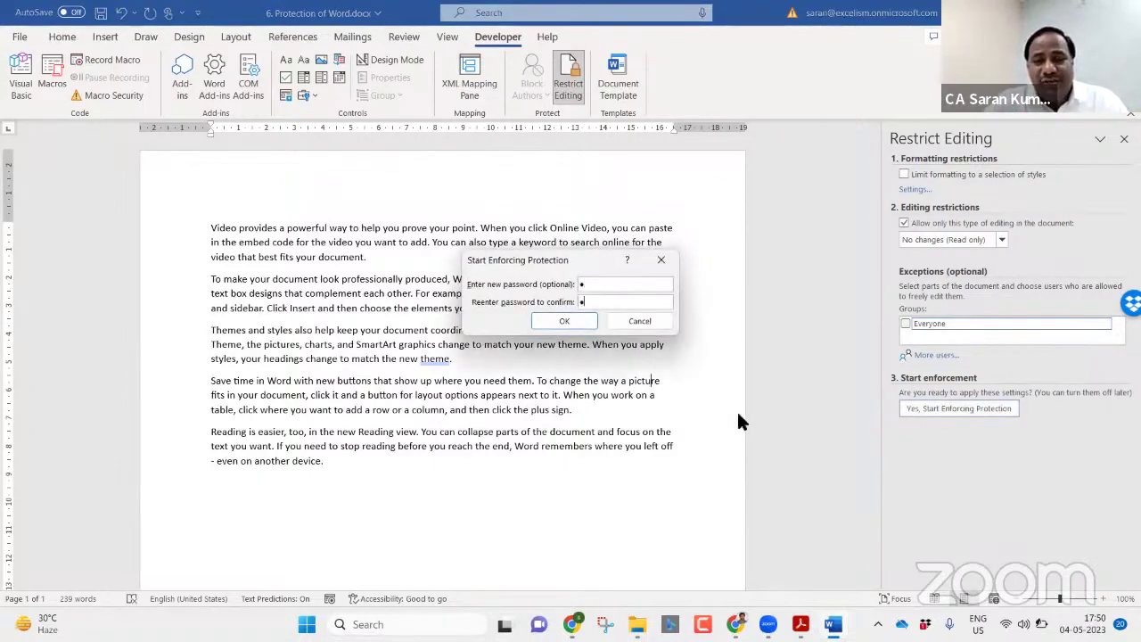
click(578, 319)
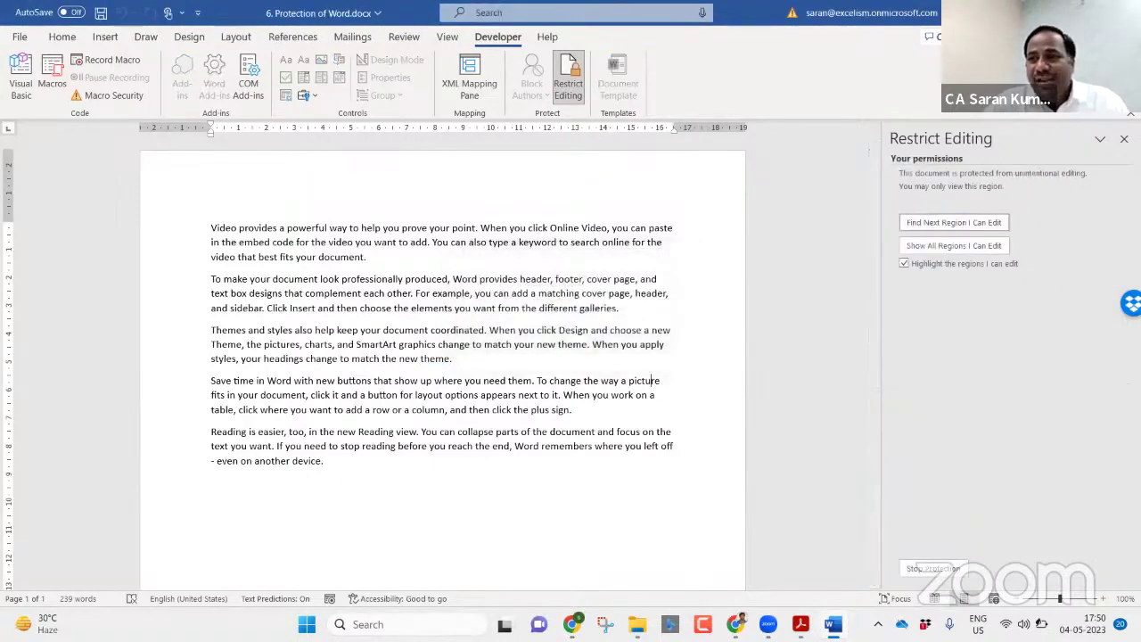
- Dismiss the Restrict Editing settings, then save and close the protected document
click(1124, 139)
key(ctrl+s)
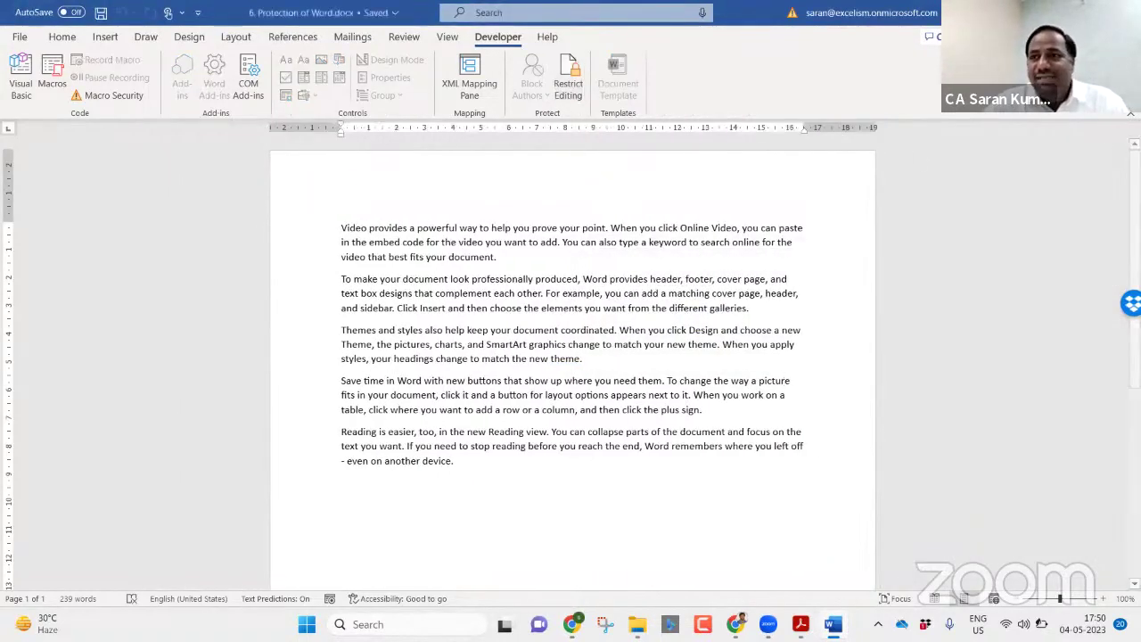
key(ctrl+w)
key(alt+F4)
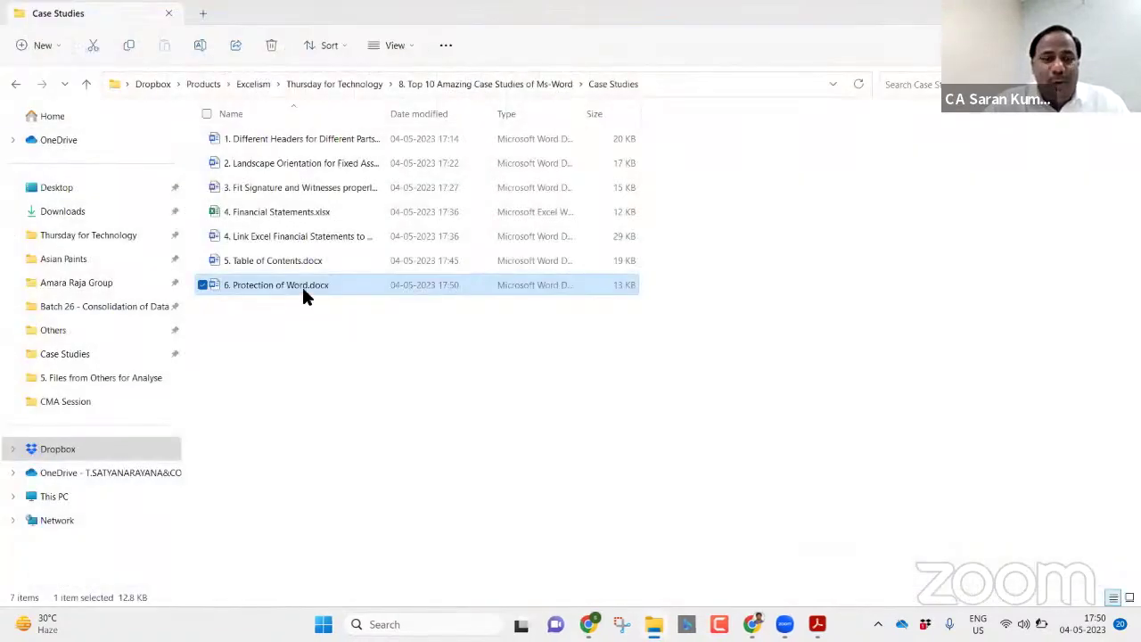
- Reopen "6. Protection of Word.docx" from the Case Studies folder and try to delete the word "want" in the first paragraph
double_click(301, 284)
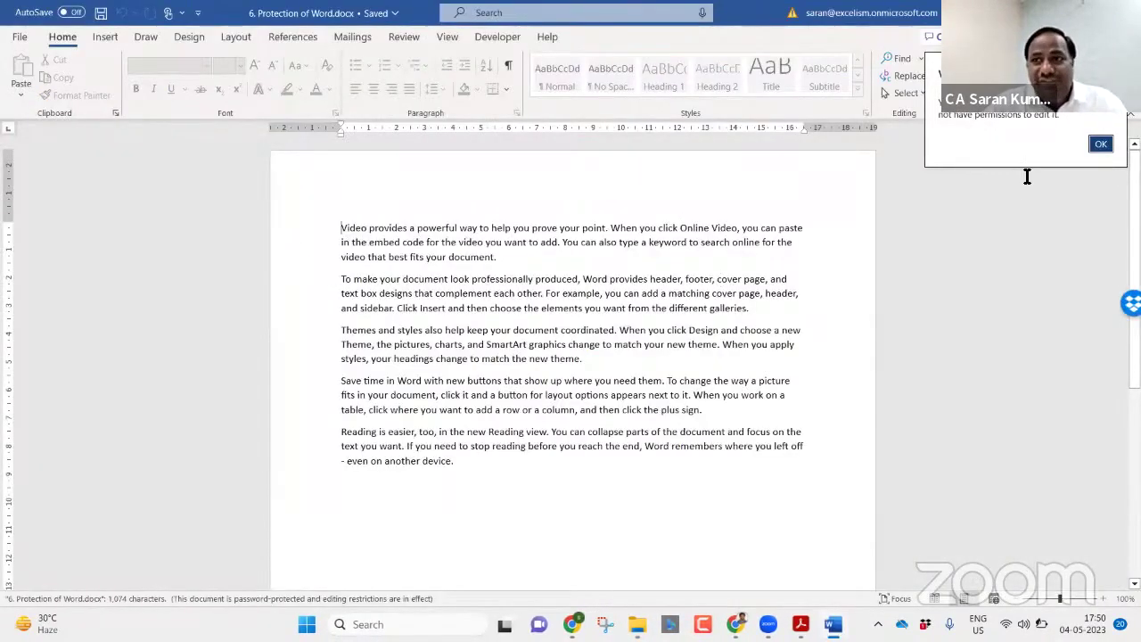
click(1098, 144)
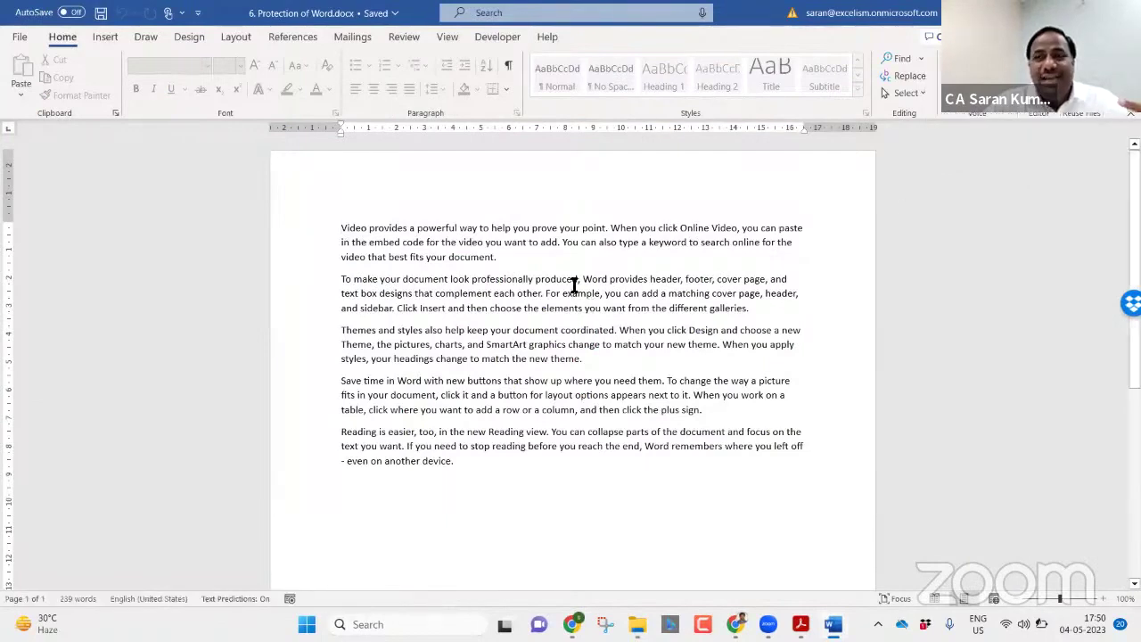
double_click(513, 245)
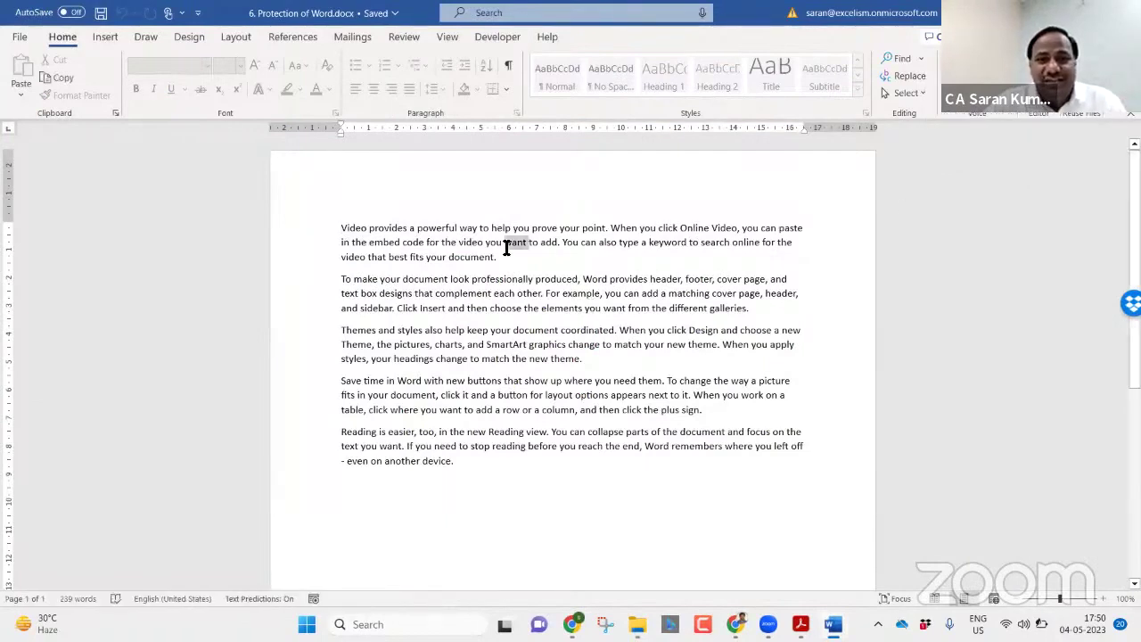
key(Delete)
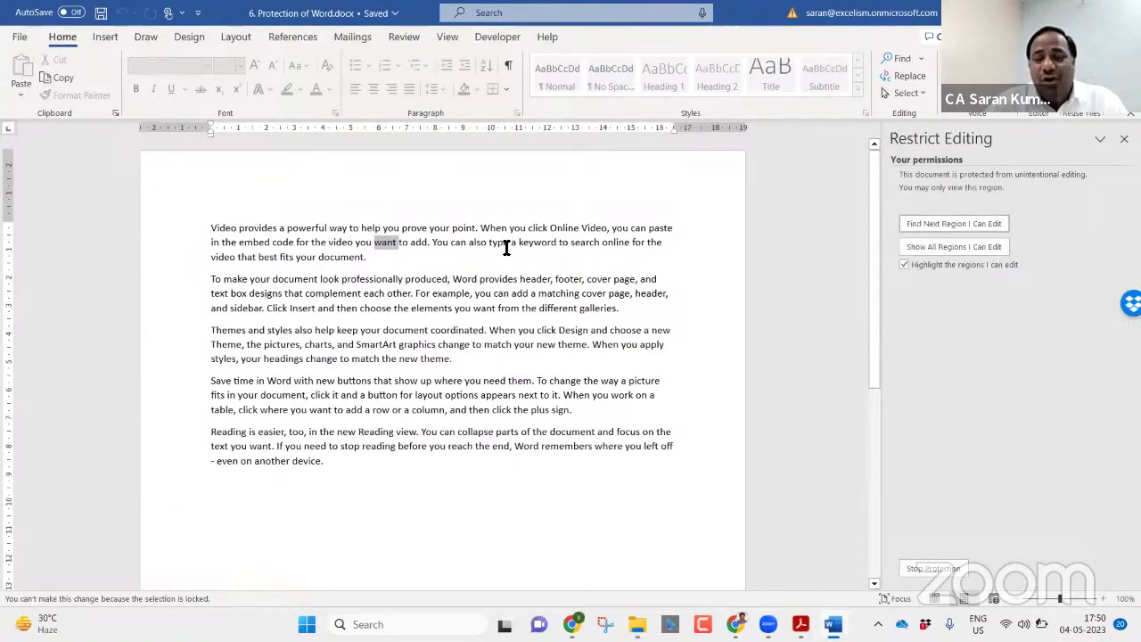
click(440, 283)
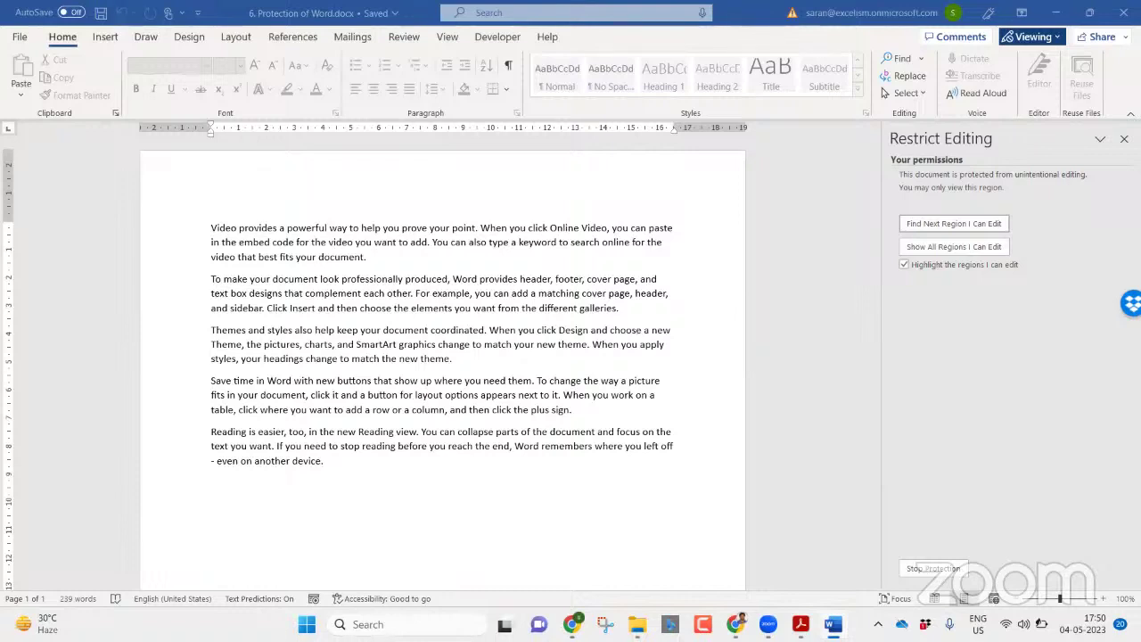
- Stop the document's protection by entering the protection password
click(937, 222)
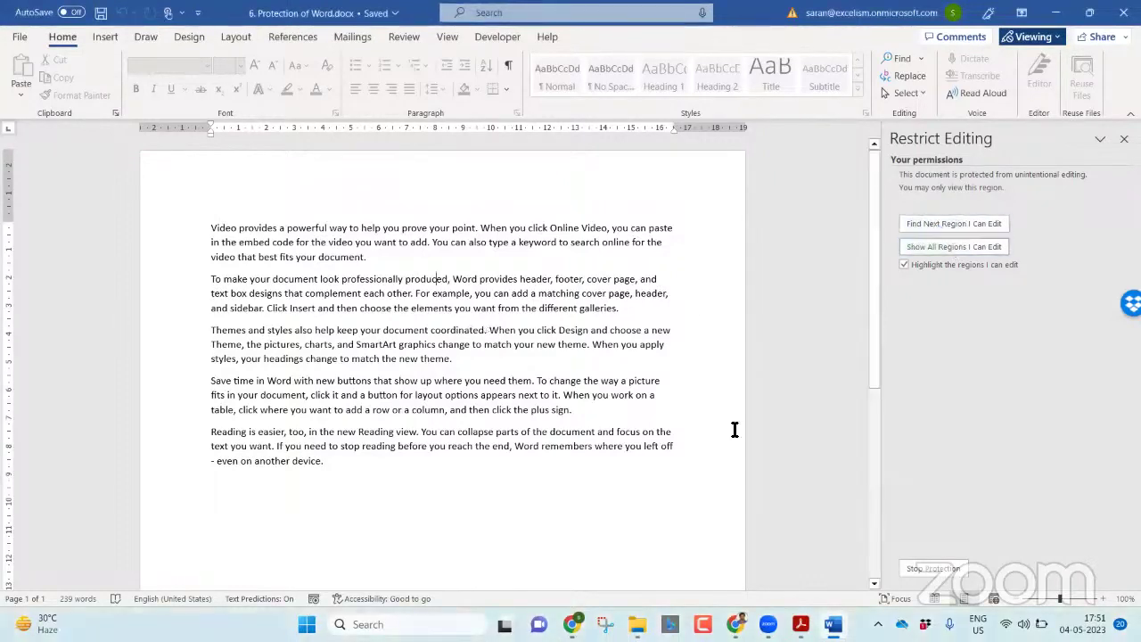
click(932, 568)
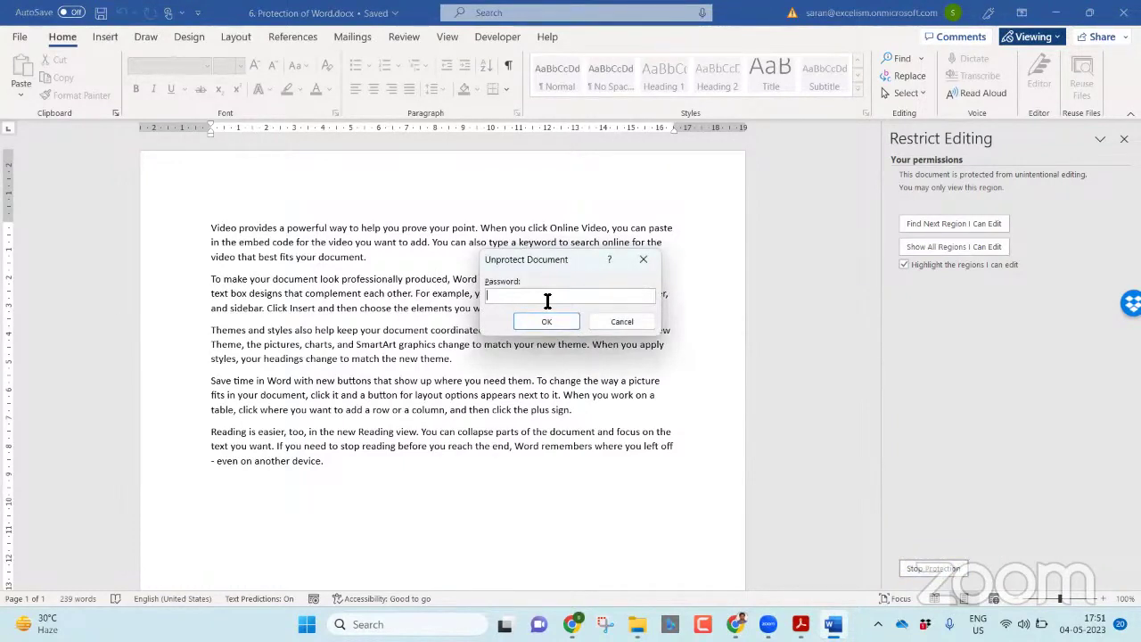
text(1)
click(547, 321)
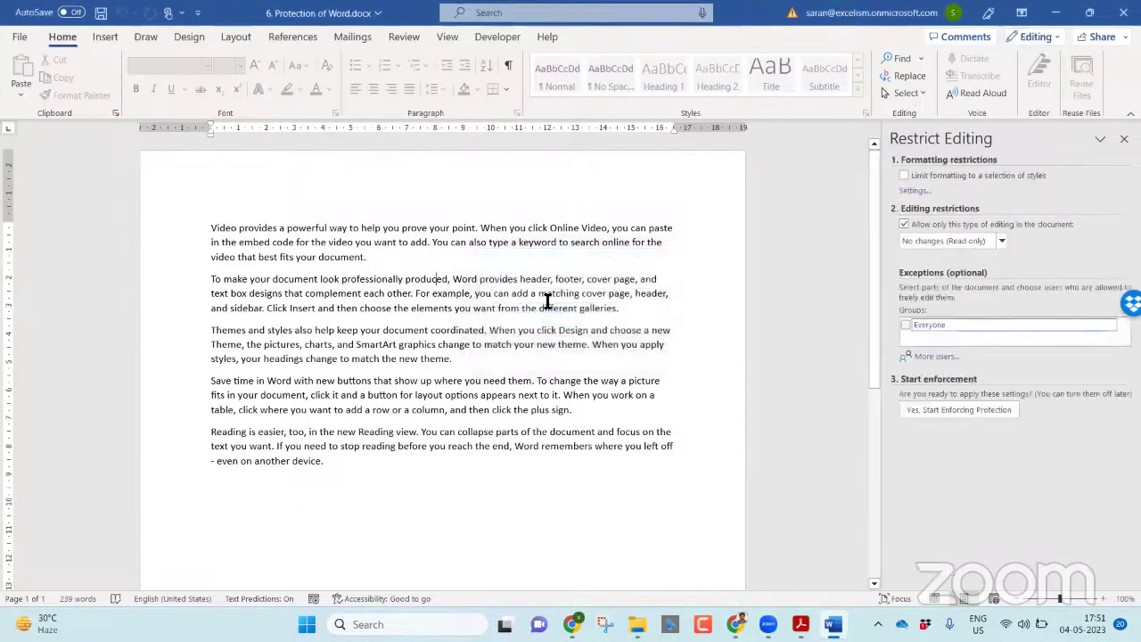
- Insert one paragraph of sample text with =rand(1) after the "Themes and styles" paragraph and remove the leftover blank line
click(360, 330)
click(508, 357)
key(Return)
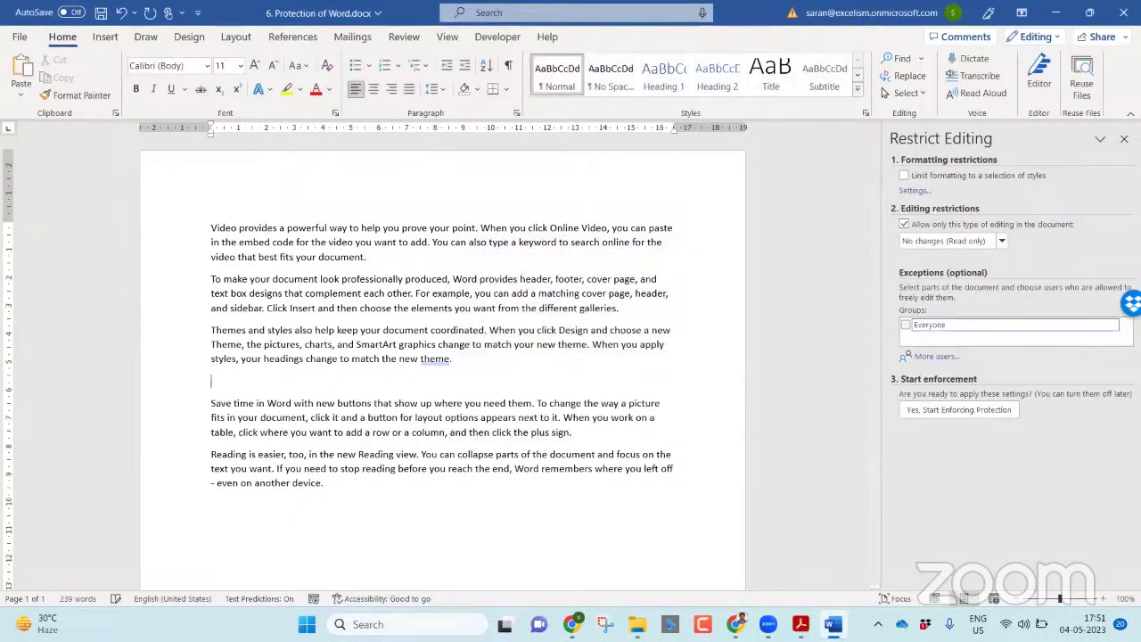
text(=rand(1))
key(Return)
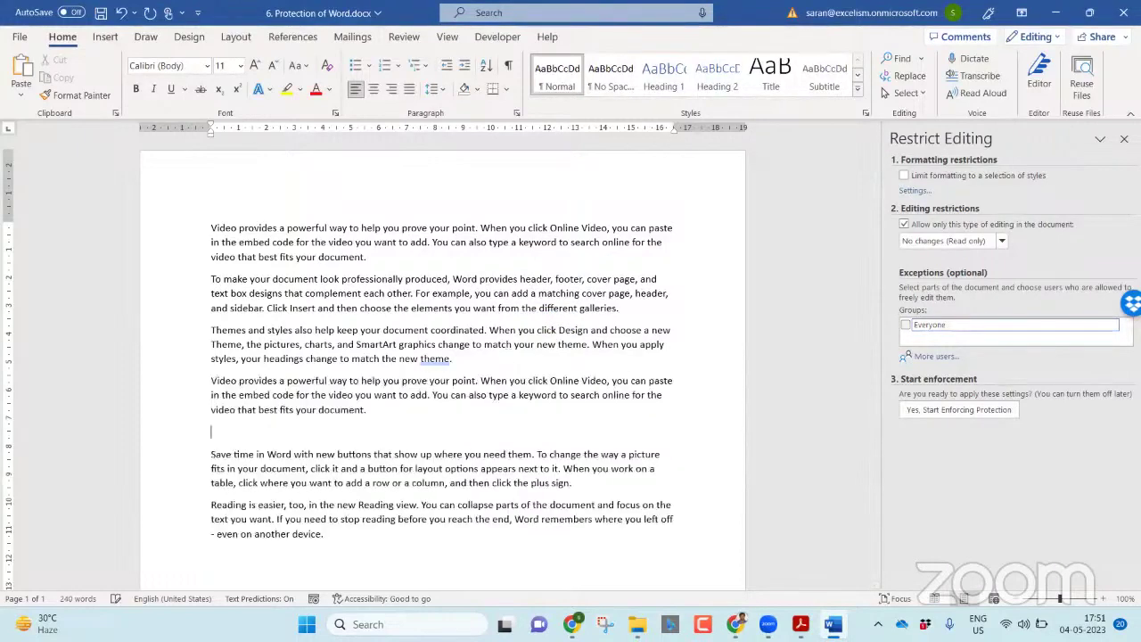
key(BackSpace)
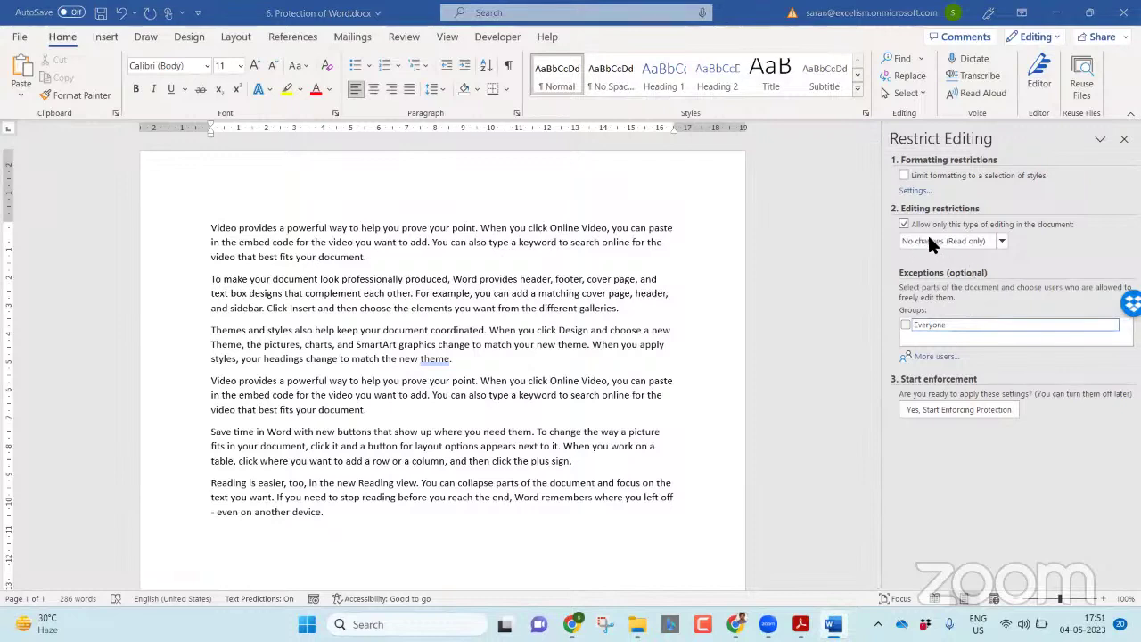
- Keep the editing restriction at No changes (Read only) and make the "Themes and styles" paragraph an exception for Everyone
click(998, 241)
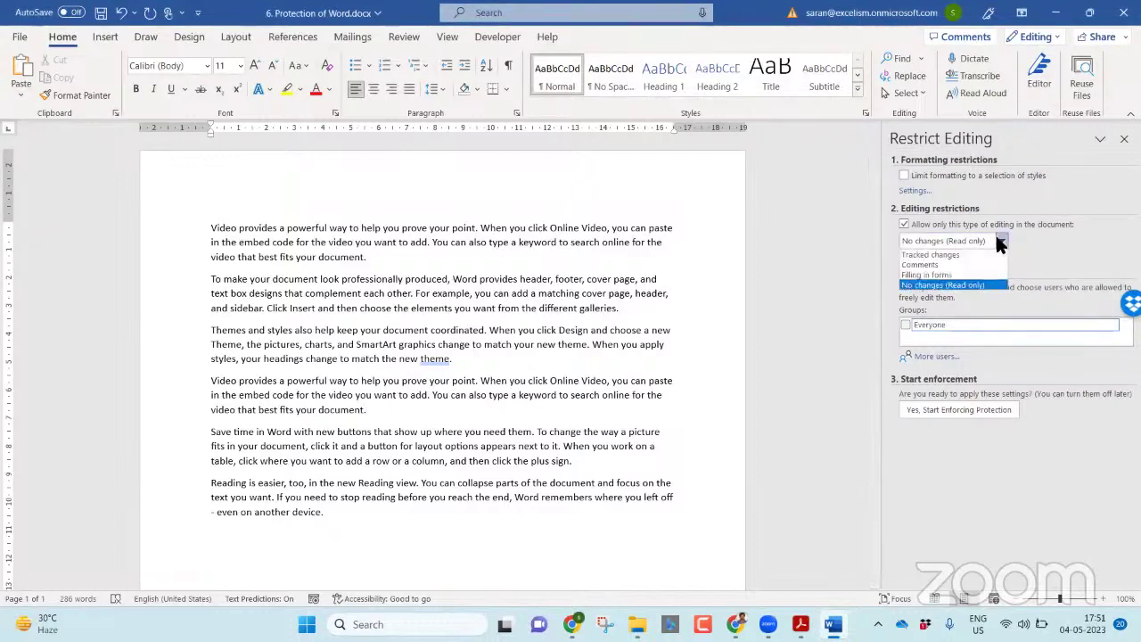
click(945, 284)
drag(213, 330, 463, 360)
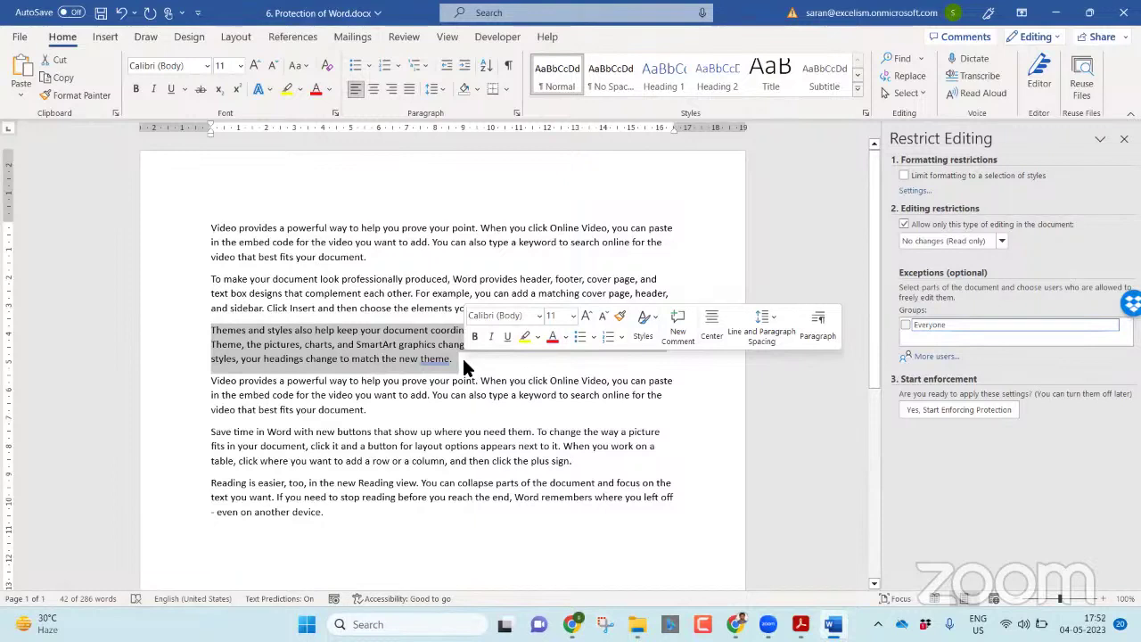
click(999, 239)
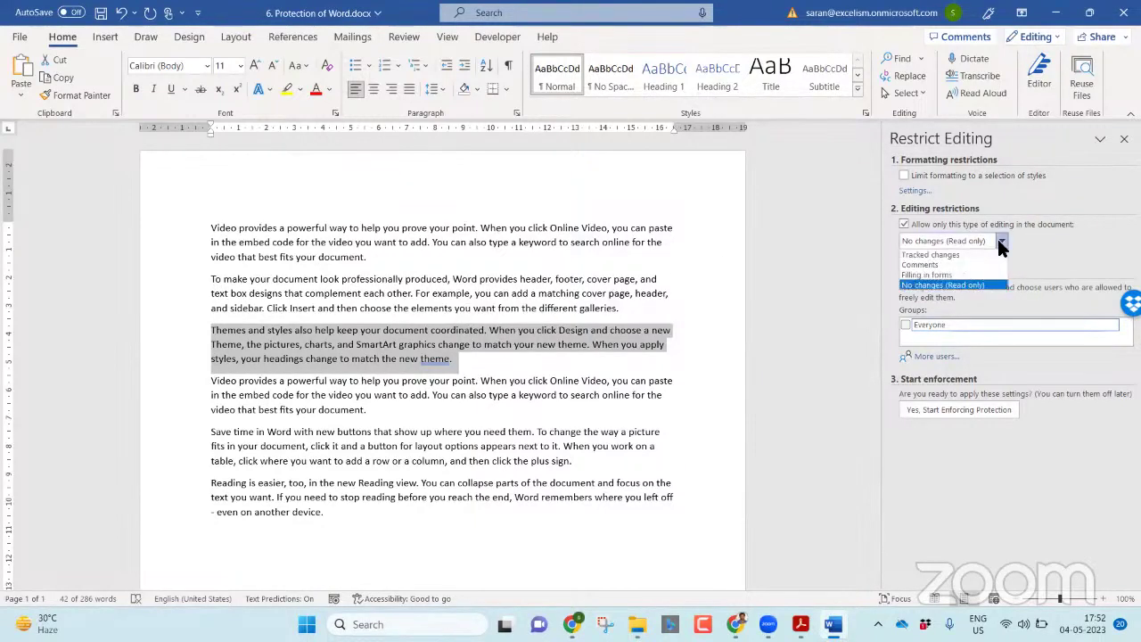
click(961, 285)
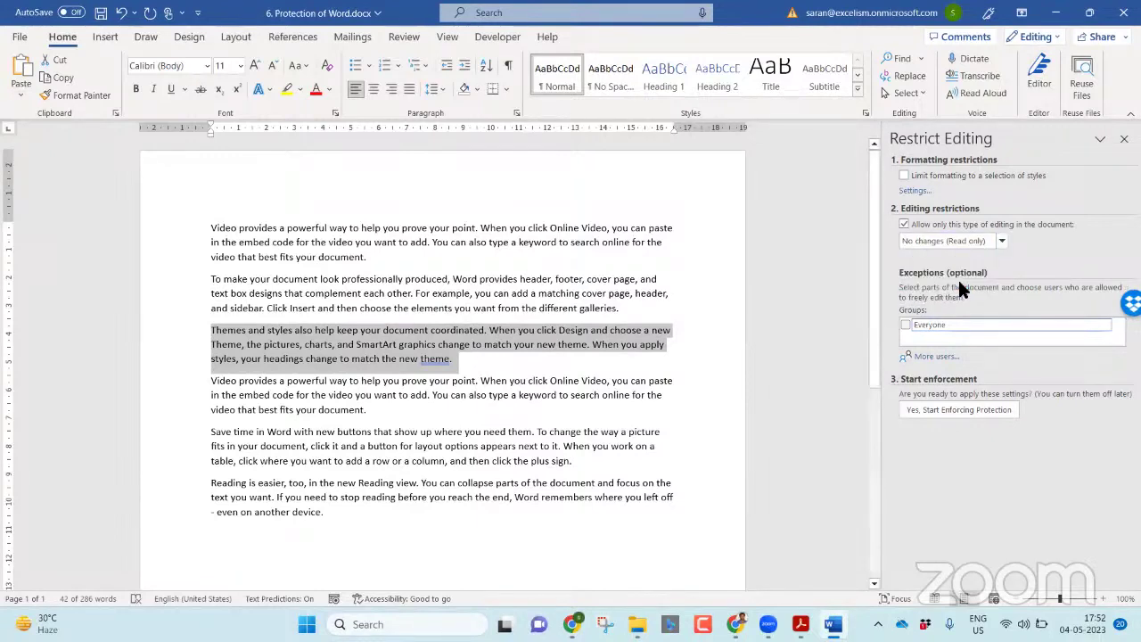
click(906, 325)
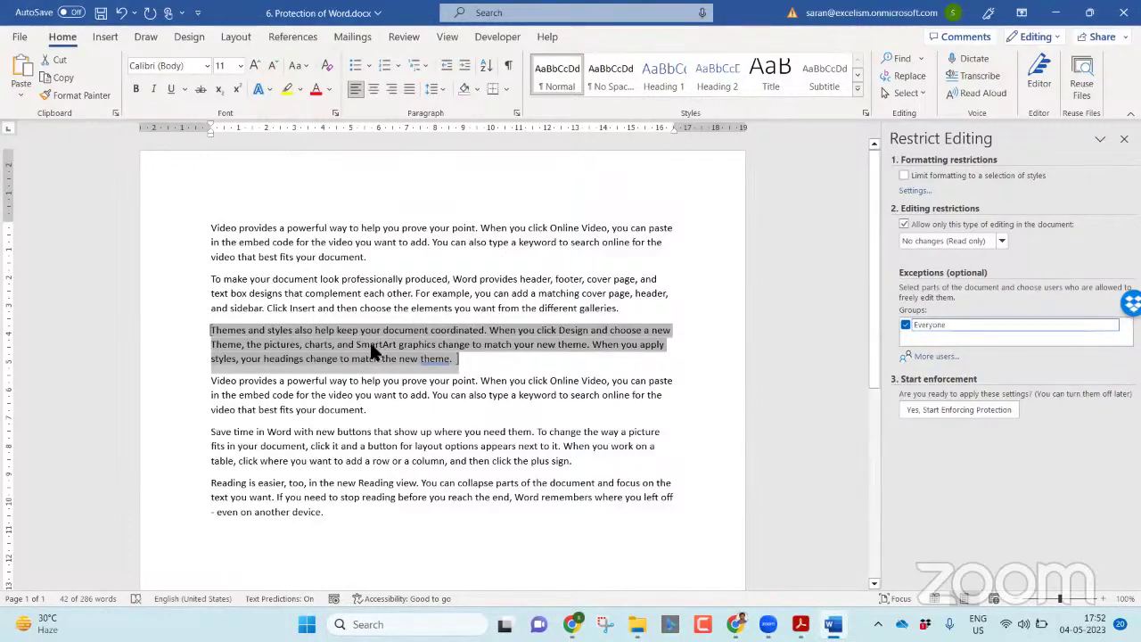
click(906, 326)
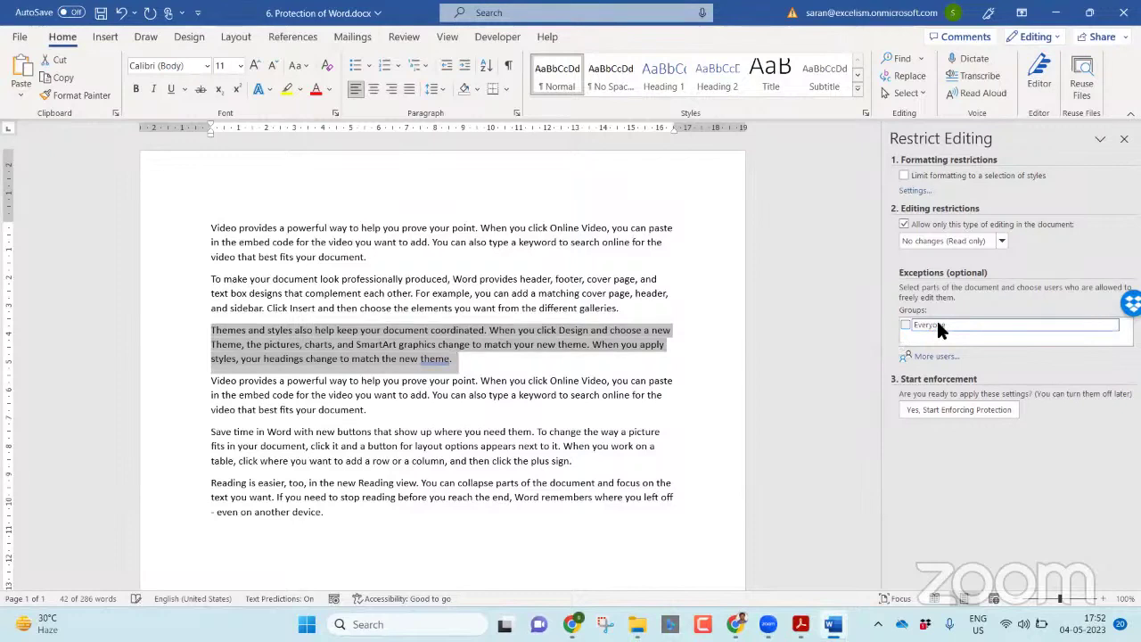
click(932, 356)
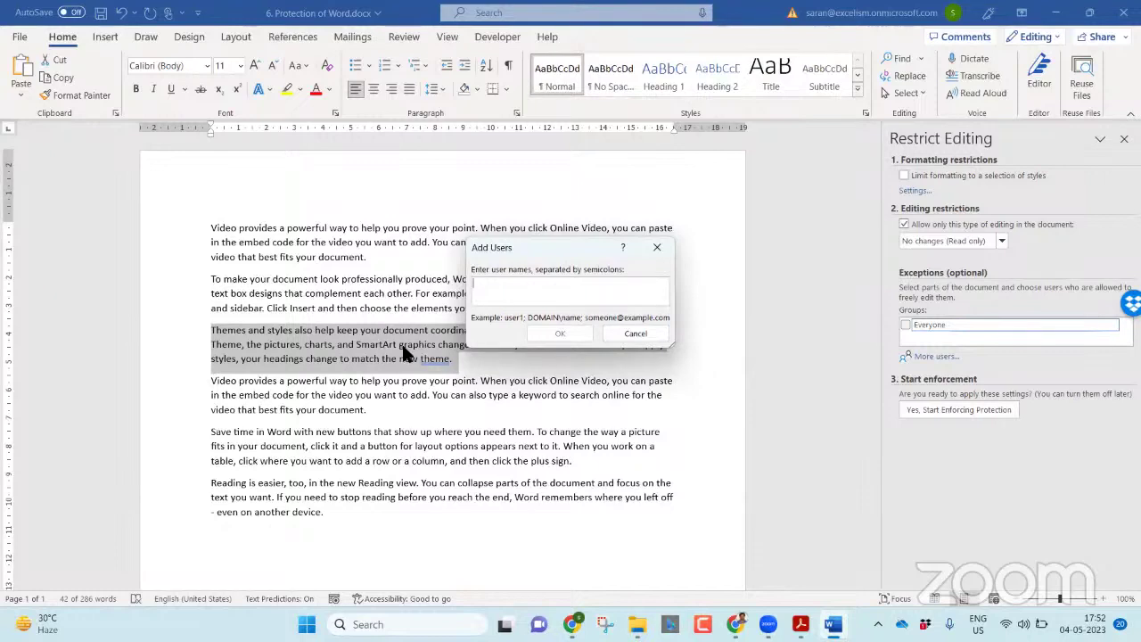
click(636, 332)
click(905, 325)
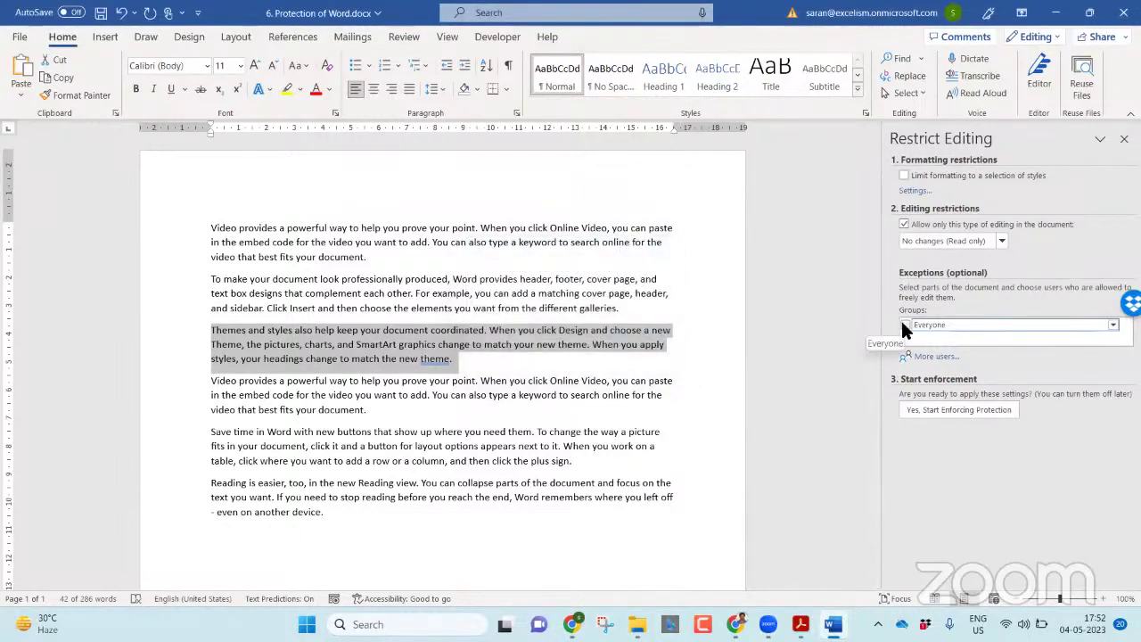
- Examine the Everyone exception by repeatedly selecting and deselecting the "Themes and styles" paragraph
click(505, 489)
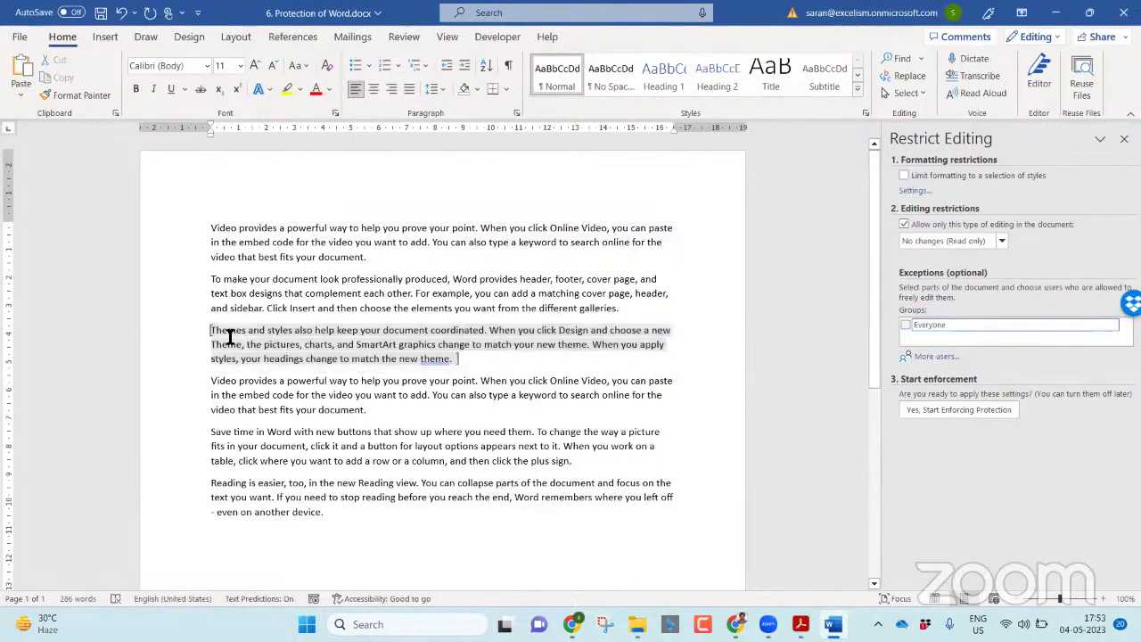
drag(229, 331, 466, 359)
click(471, 328)
drag(468, 361, 224, 326)
click(477, 445)
drag(458, 359, 212, 331)
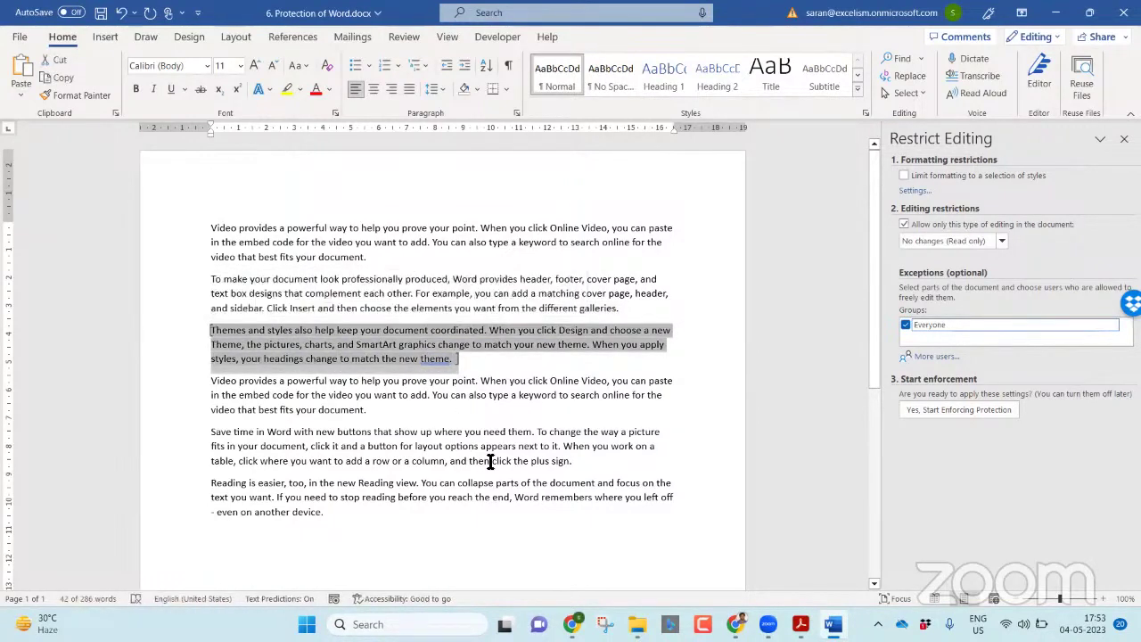
click(415, 403)
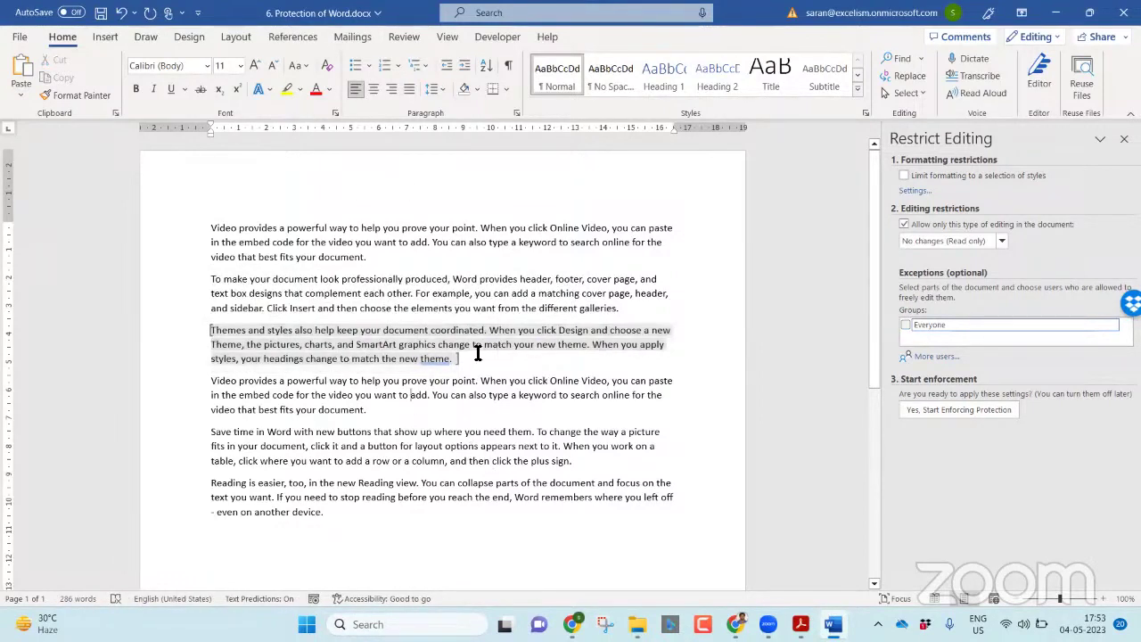
drag(274, 339, 208, 331)
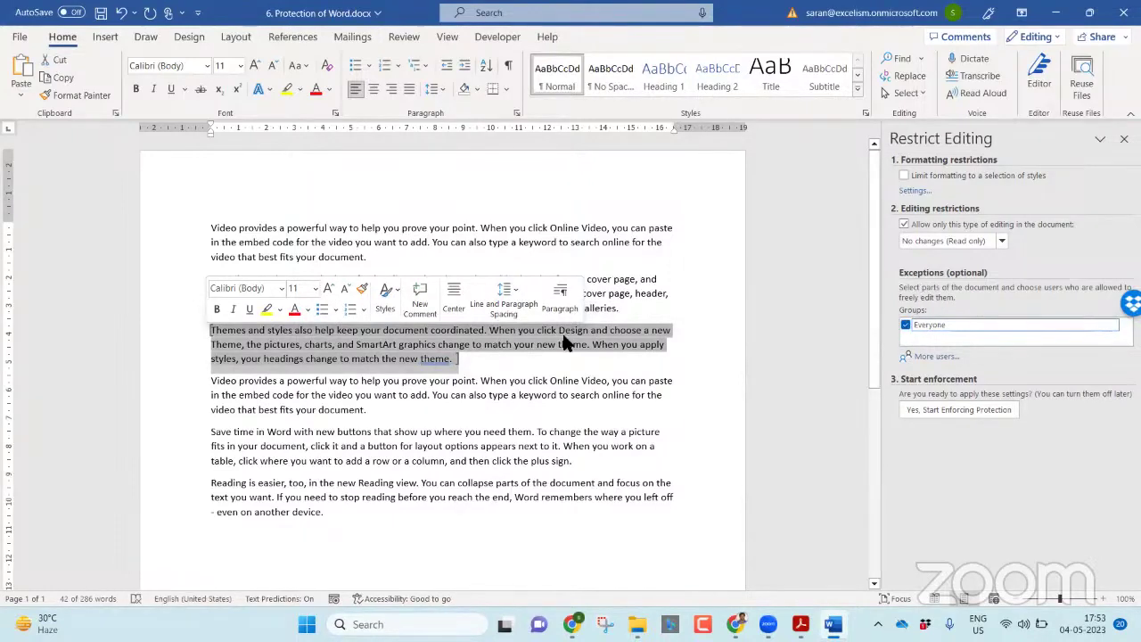
- Start enforcing the protection with a confirmed password, then save and close the document
click(952, 410)
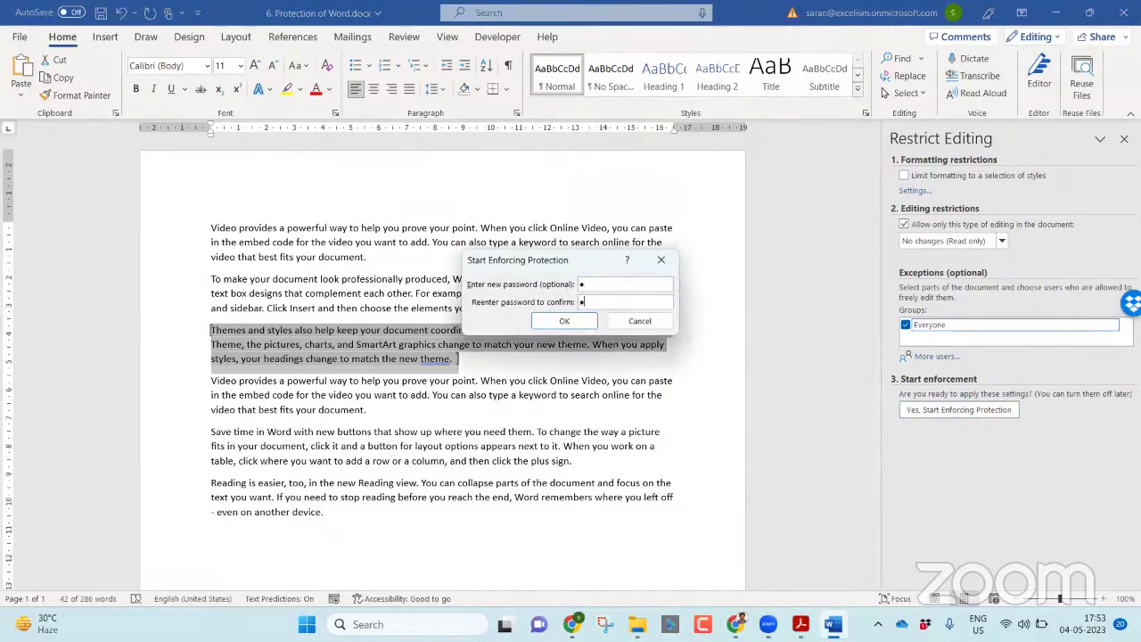
key(Return)
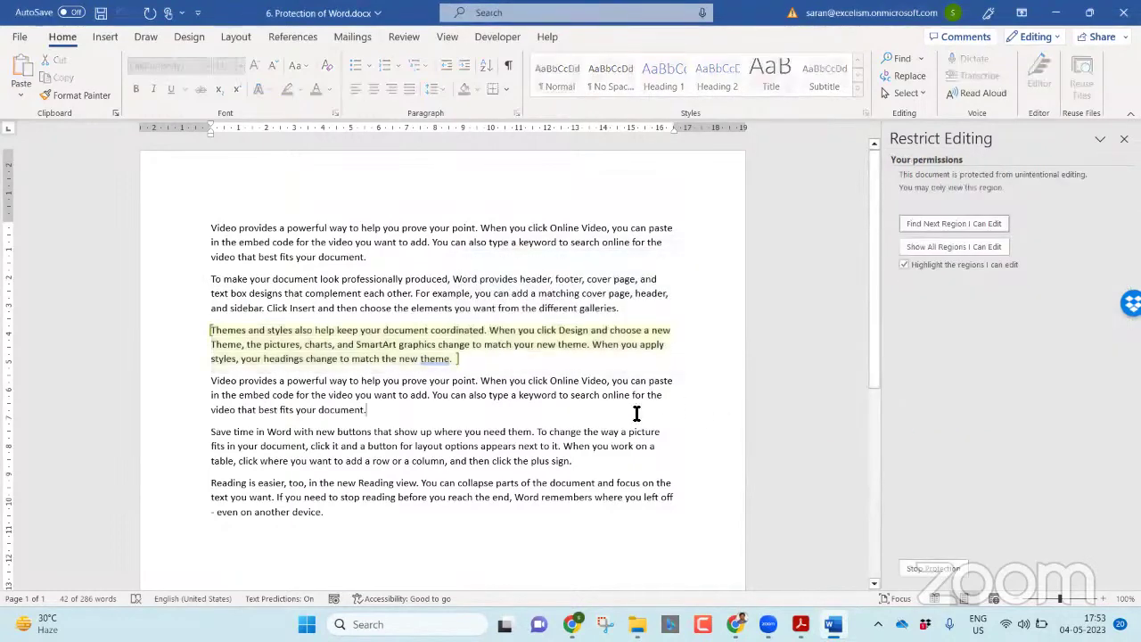
key(ctrl+s)
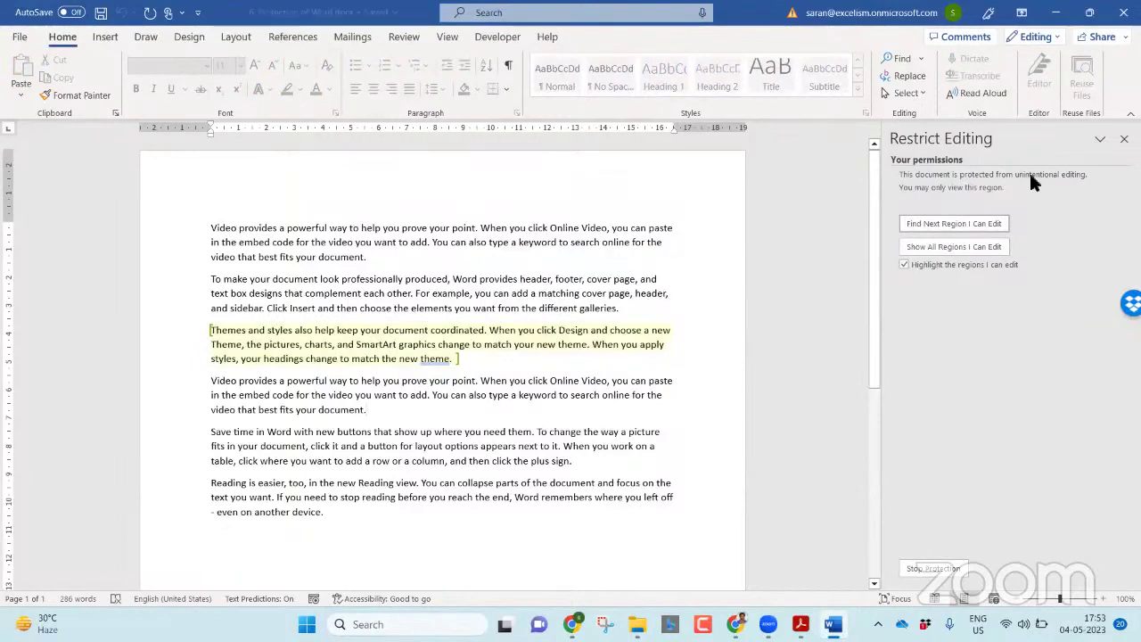
click(1123, 13)
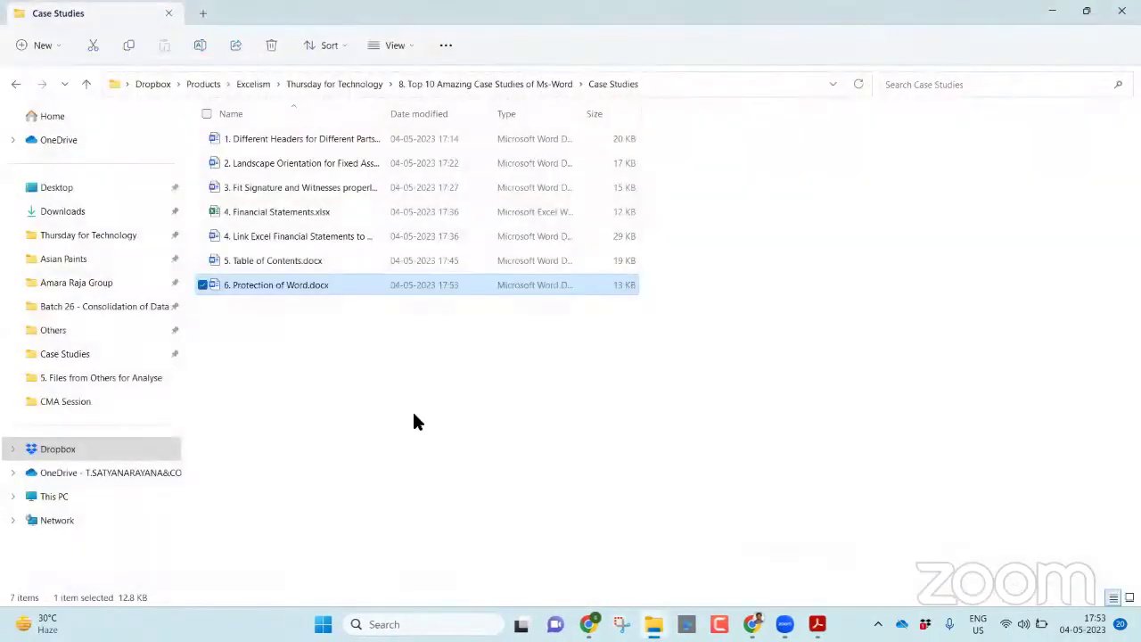
- Reopen "6. Protection of Word.docx" and locate its editable region, switching the region highlighting off and on again
click(412, 411)
double_click(323, 287)
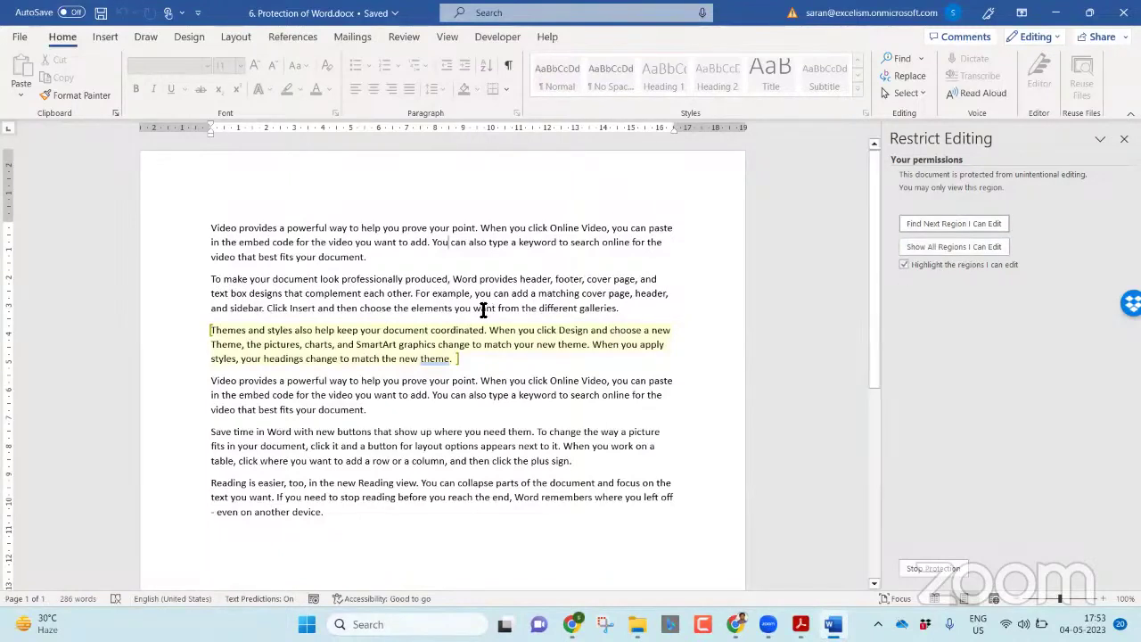
click(914, 265)
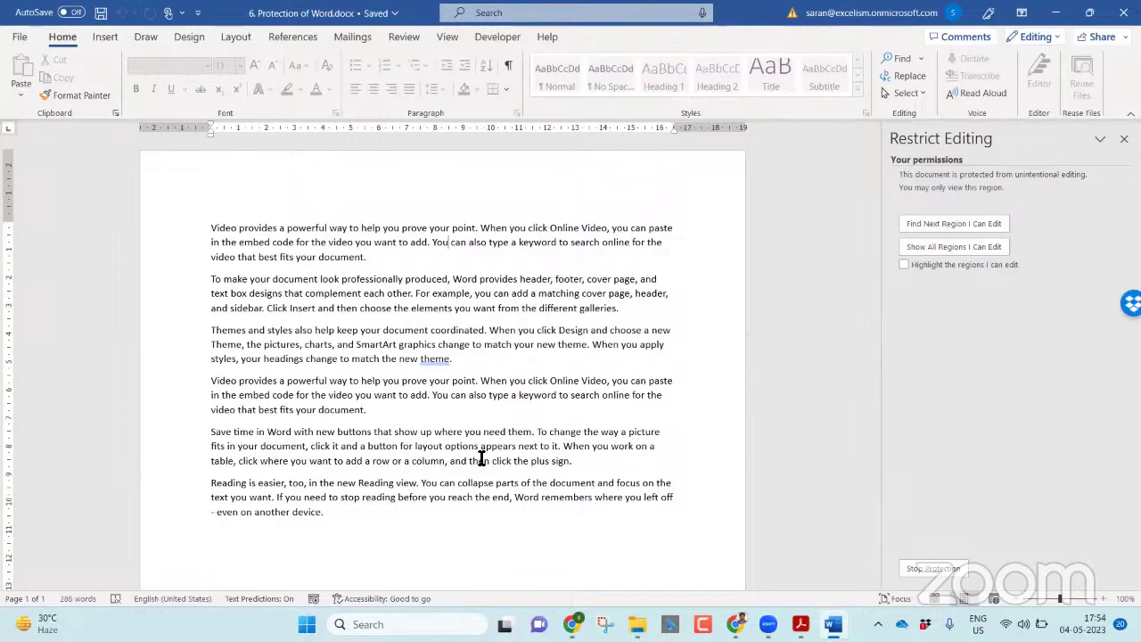
click(920, 262)
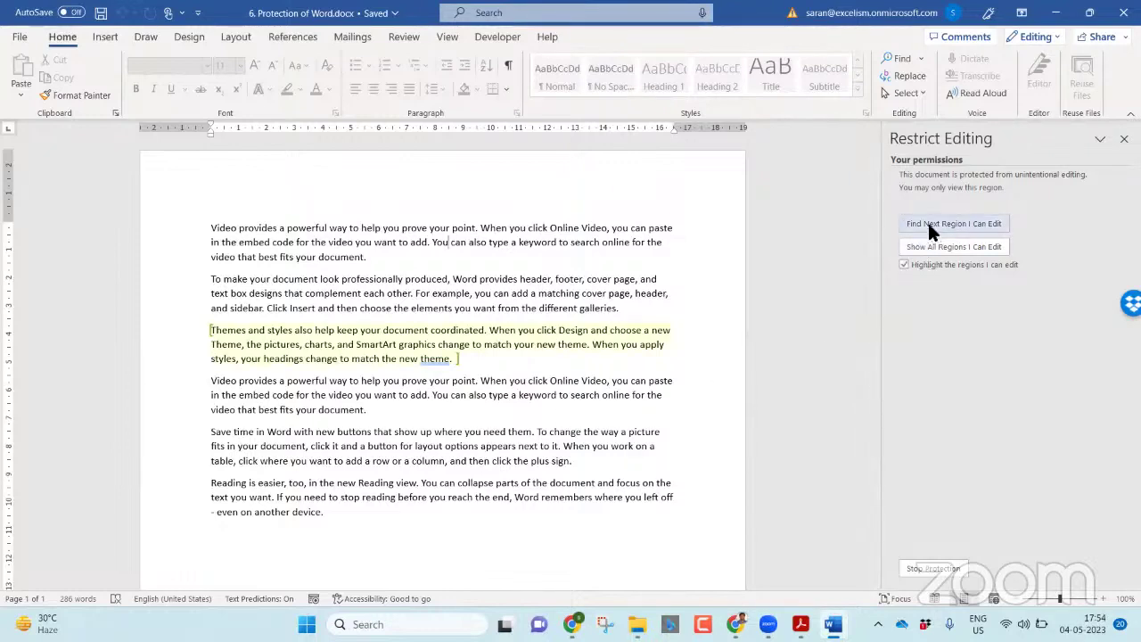
click(927, 222)
click(927, 223)
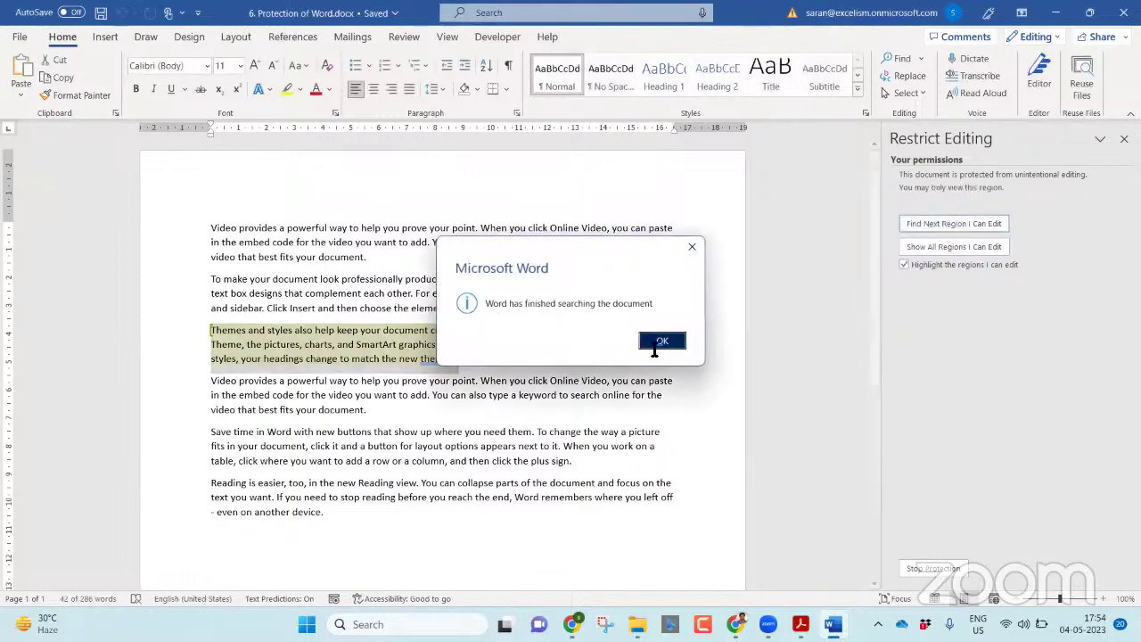
click(660, 342)
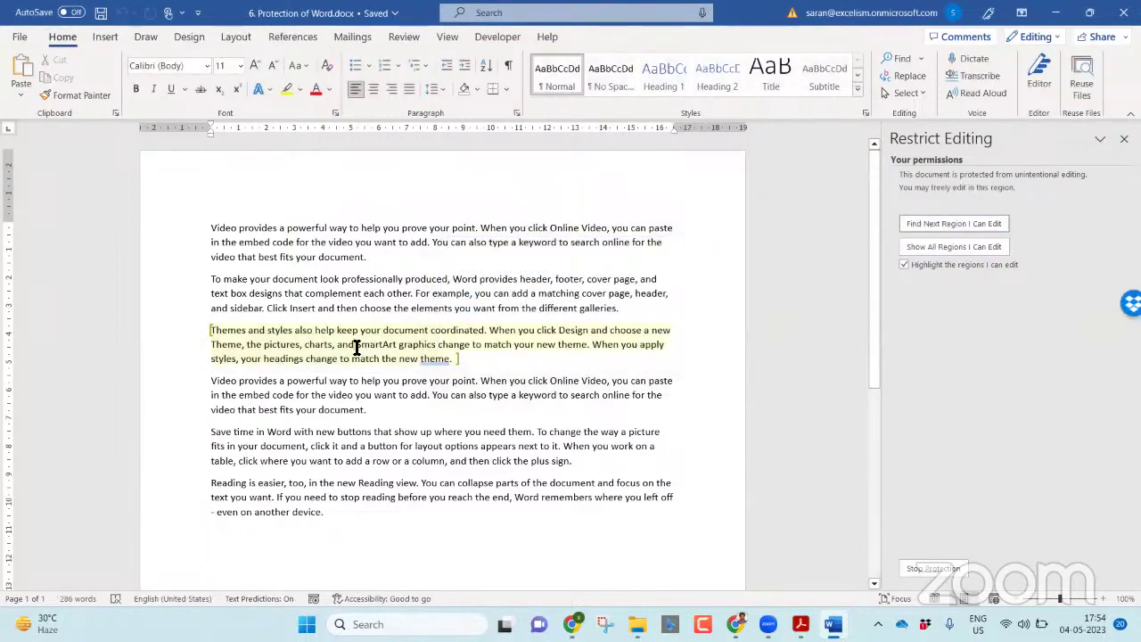
- Insert "I can change here" before "SmartArt" in the highlighted paragraph and try to edit the locked second paragraph
click(355, 344)
text(I can change )
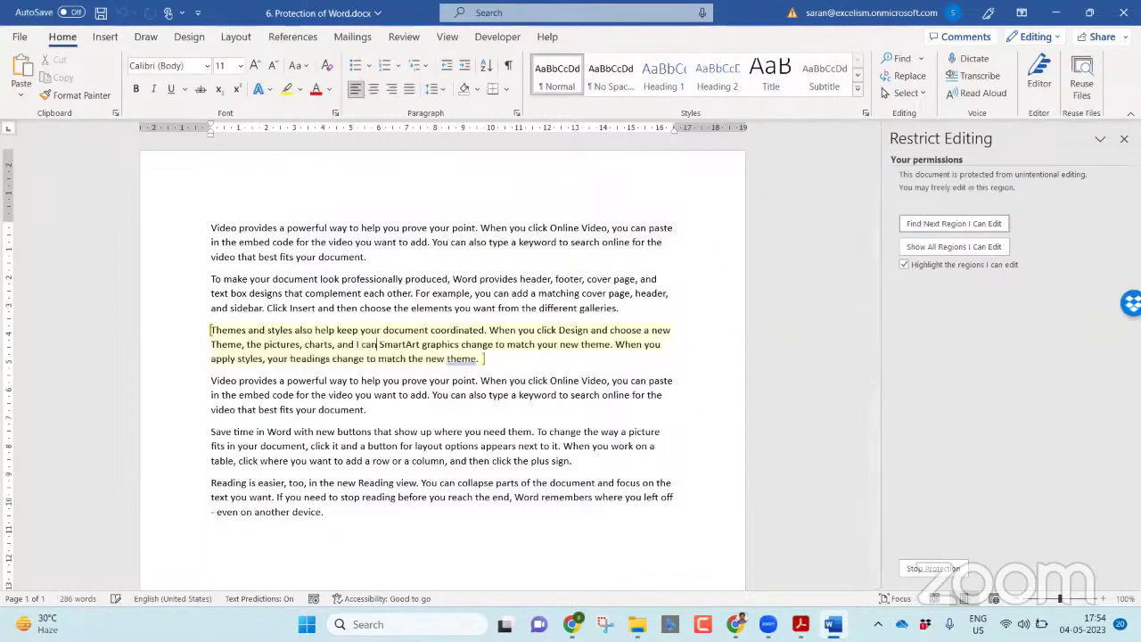
text(here)
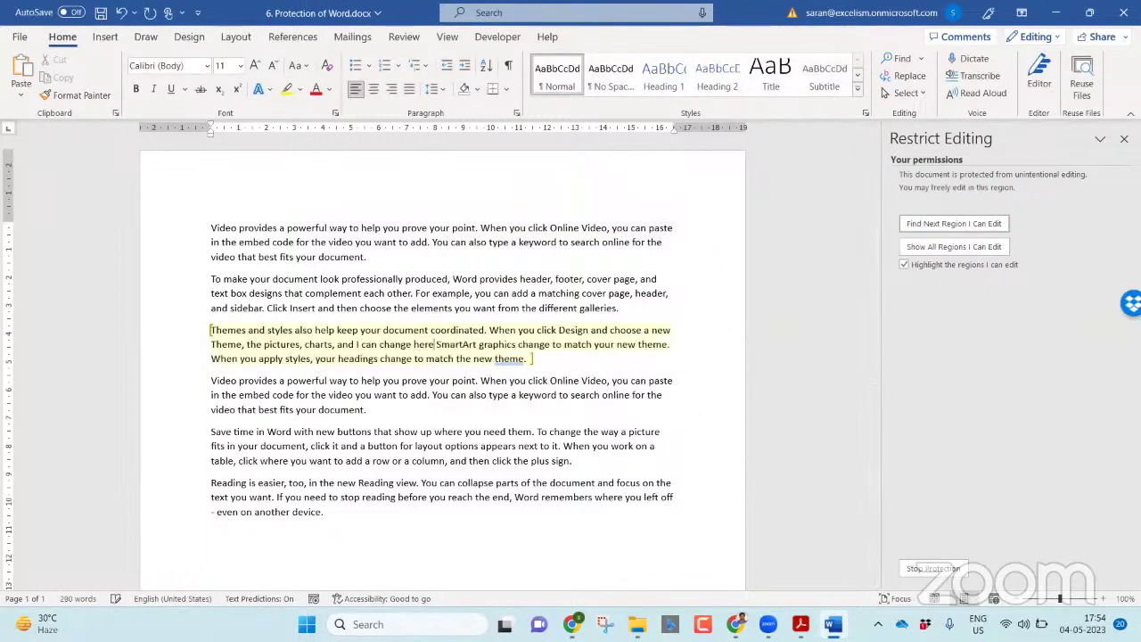
click(465, 303)
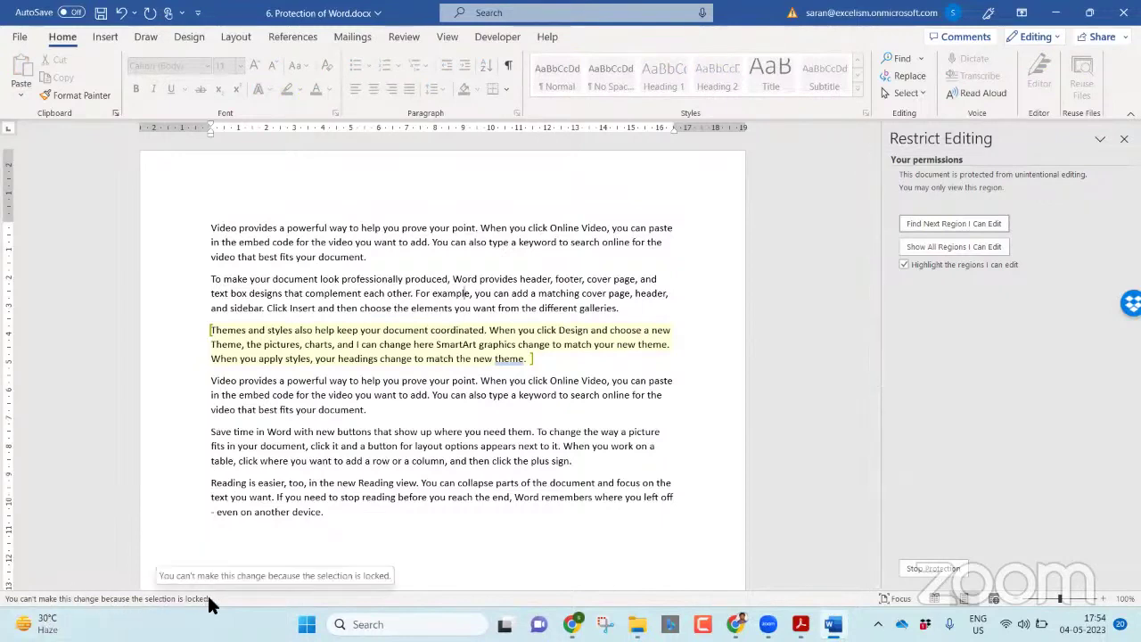
- Try to stop the document's protection by entering the protection password
click(914, 568)
text(*)
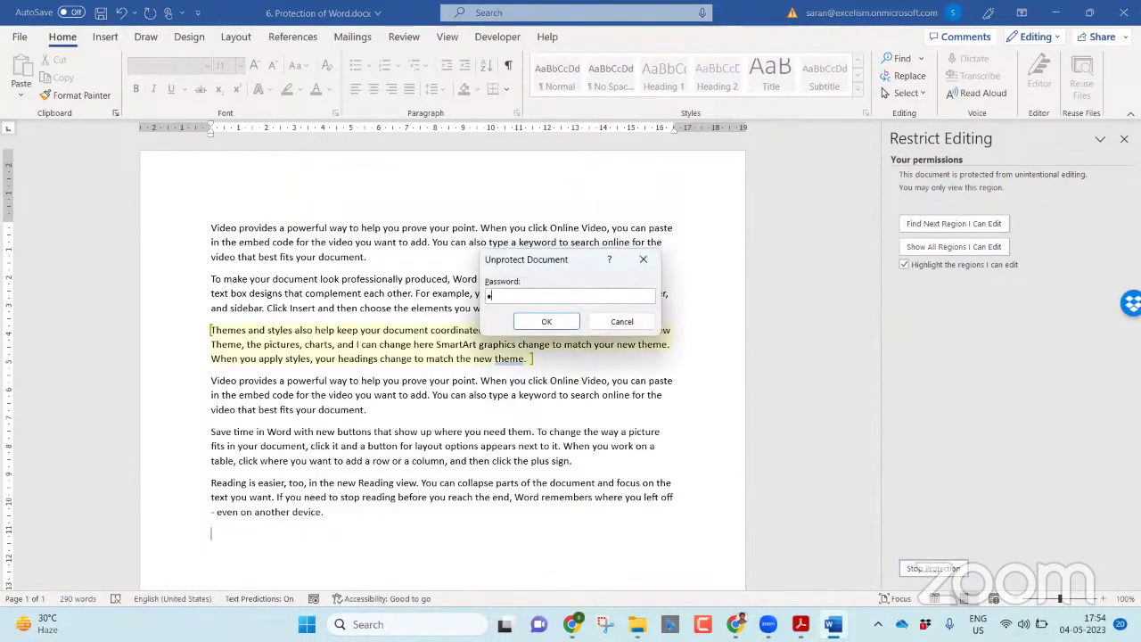
key(Return)
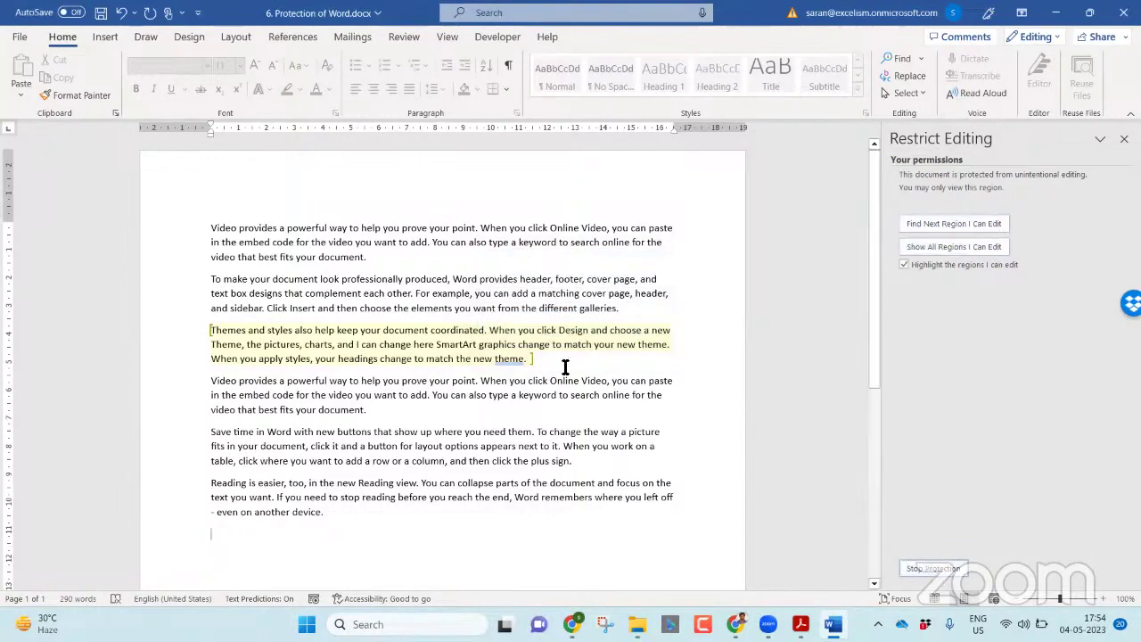
- Add a note giving the protection password at the end of the highlighted editable paragraph and save the document
click(531, 360)
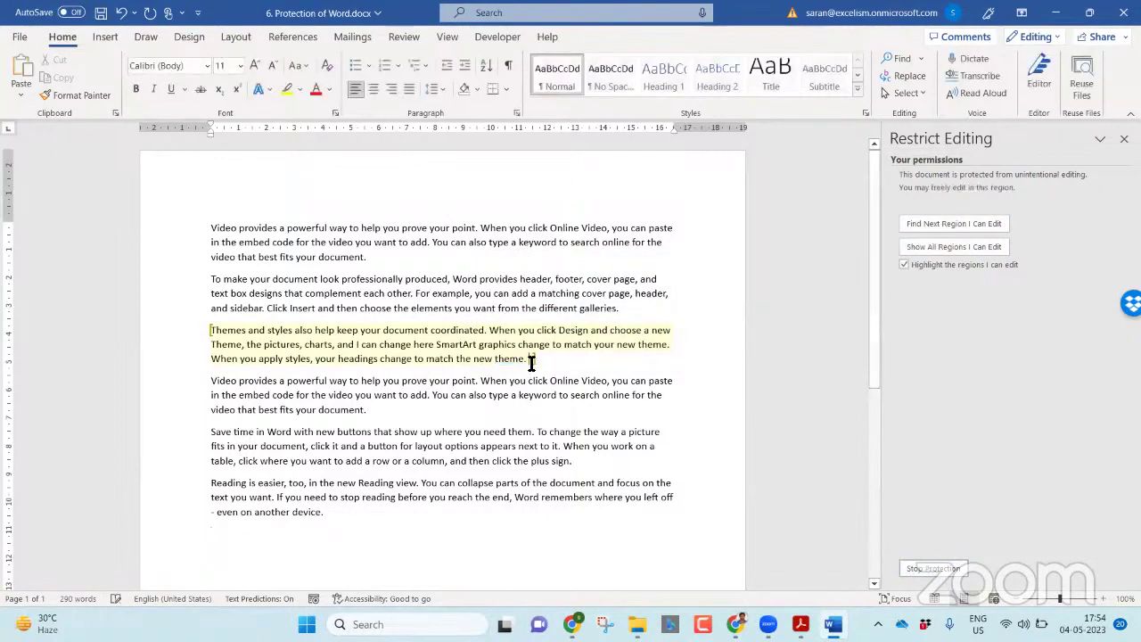
text(Password)
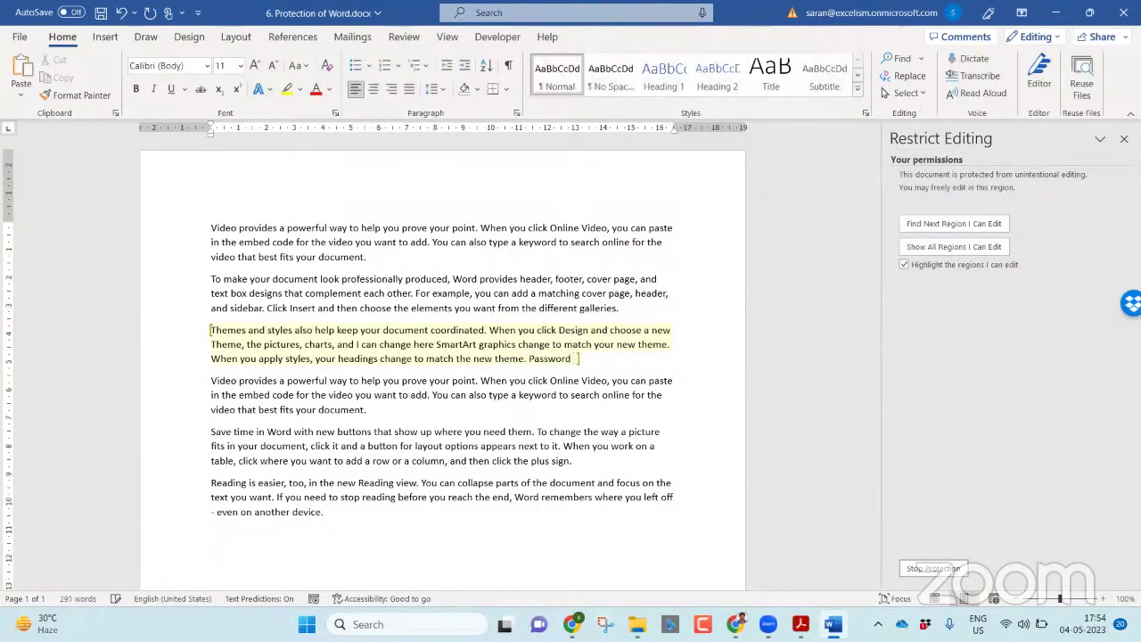
text( - 1)
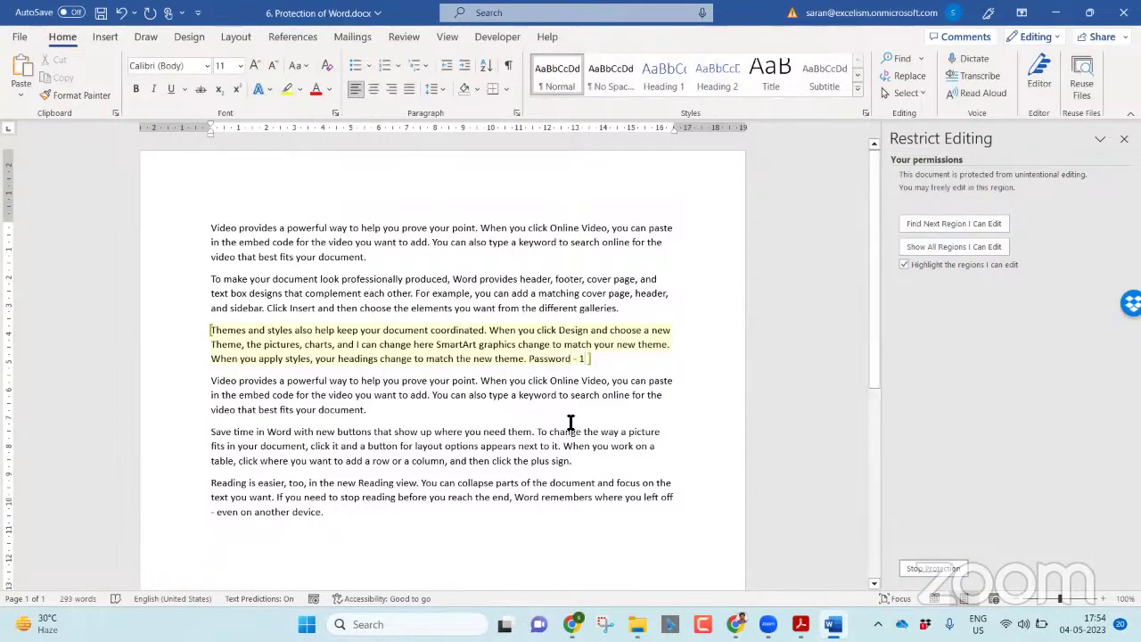
click(574, 421)
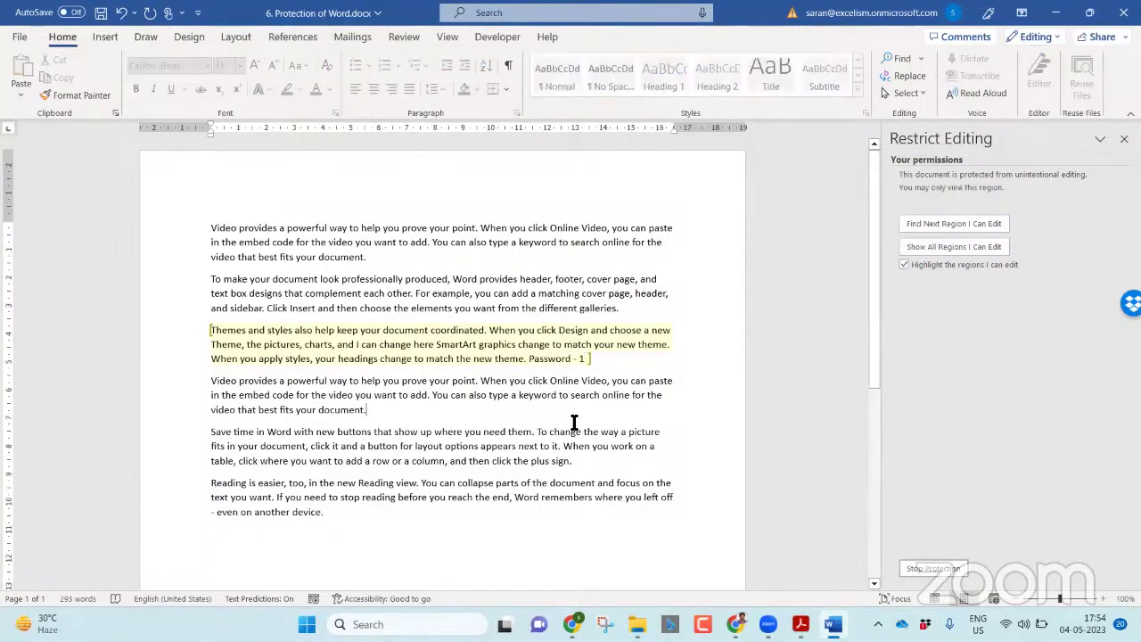
key(ctrl+s)
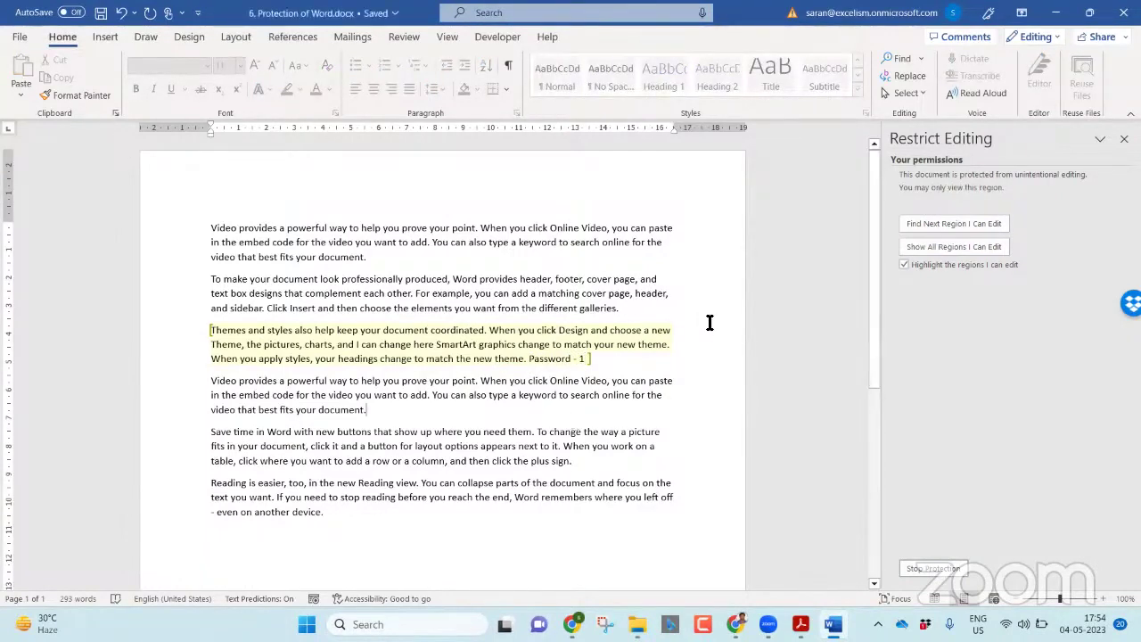